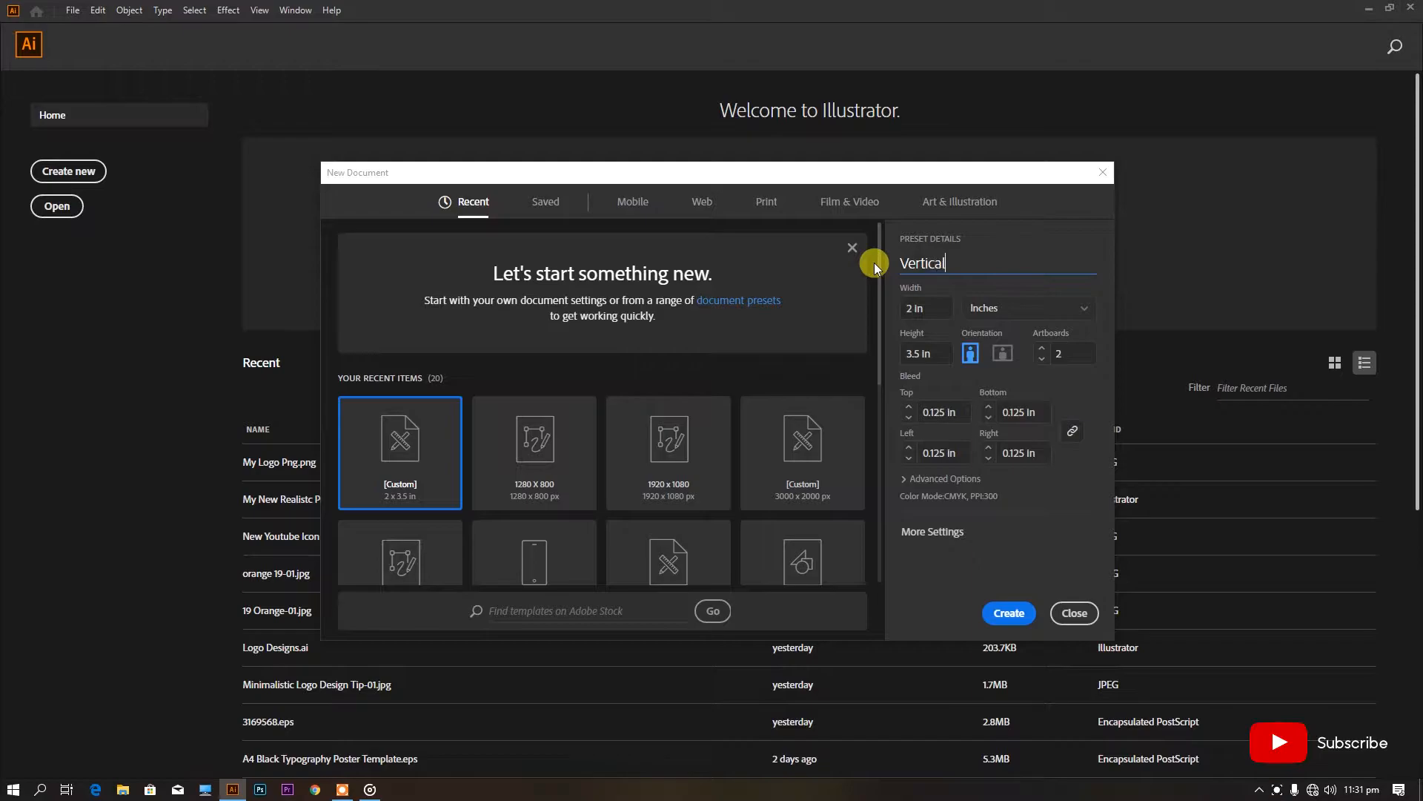
Step: Name the new document Vertical Business Cards and create it at 2 x 3.5 in with two artboards and 0.125 in bleed
{"action": "type", "text": "ss Cards"}
{"action": "left_click", "coordinate": [1052, 353]}
{"action": "left_click", "coordinate": [928, 409]}
{"action": "left_click", "coordinate": [1025, 625]}
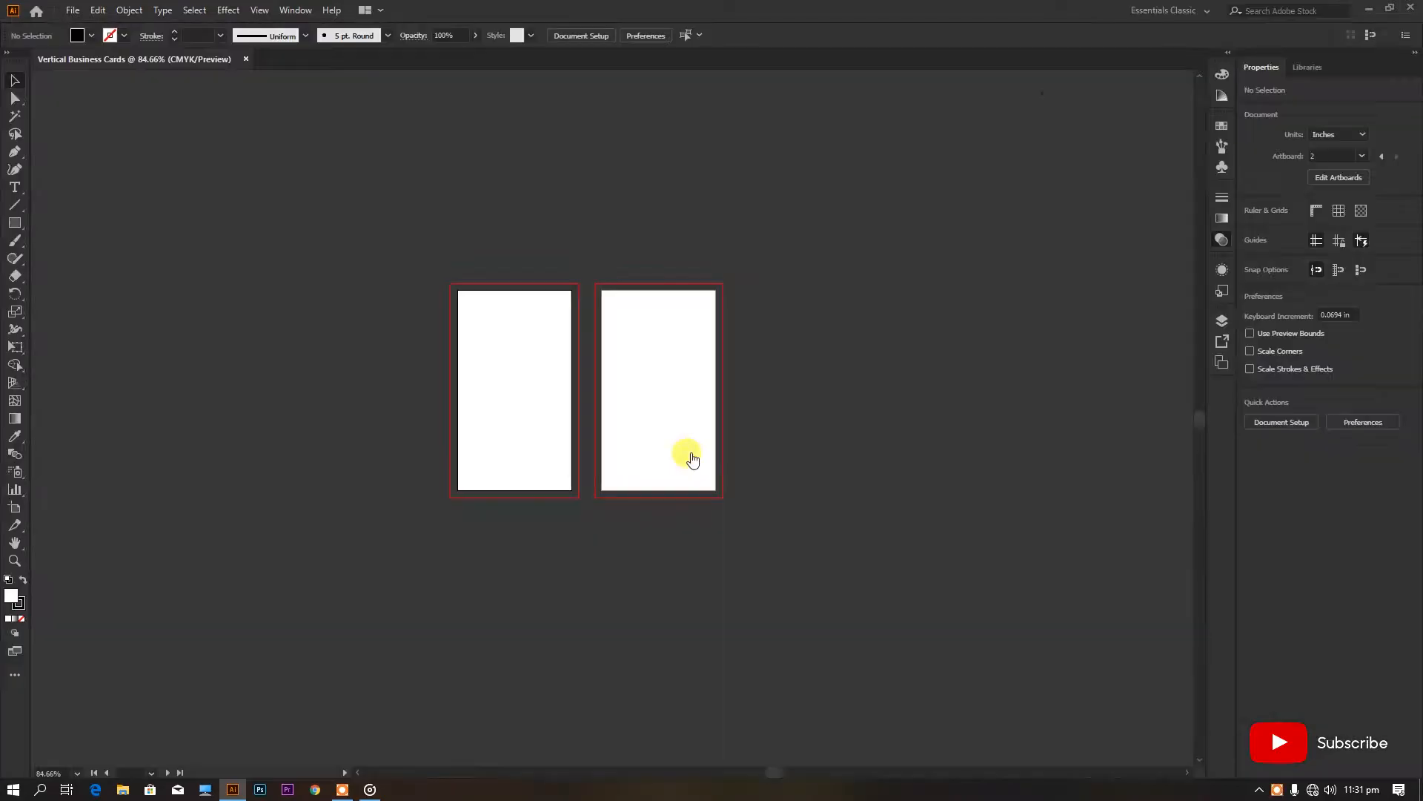
Step: Draw a white 2.25 x 3.75 in rectangle without a stroke over the first artboard, reaching out to the bleed
{"action": "left_click", "coordinate": [16, 224]}
{"action": "mouse_move", "coordinate": [369, 241]}
{"action": "left_mouse_down"}
{"action": "mouse_move", "coordinate": [454, 419]}
{"action": "mouse_move", "coordinate": [596, 620]}
{"action": "left_mouse_up"}
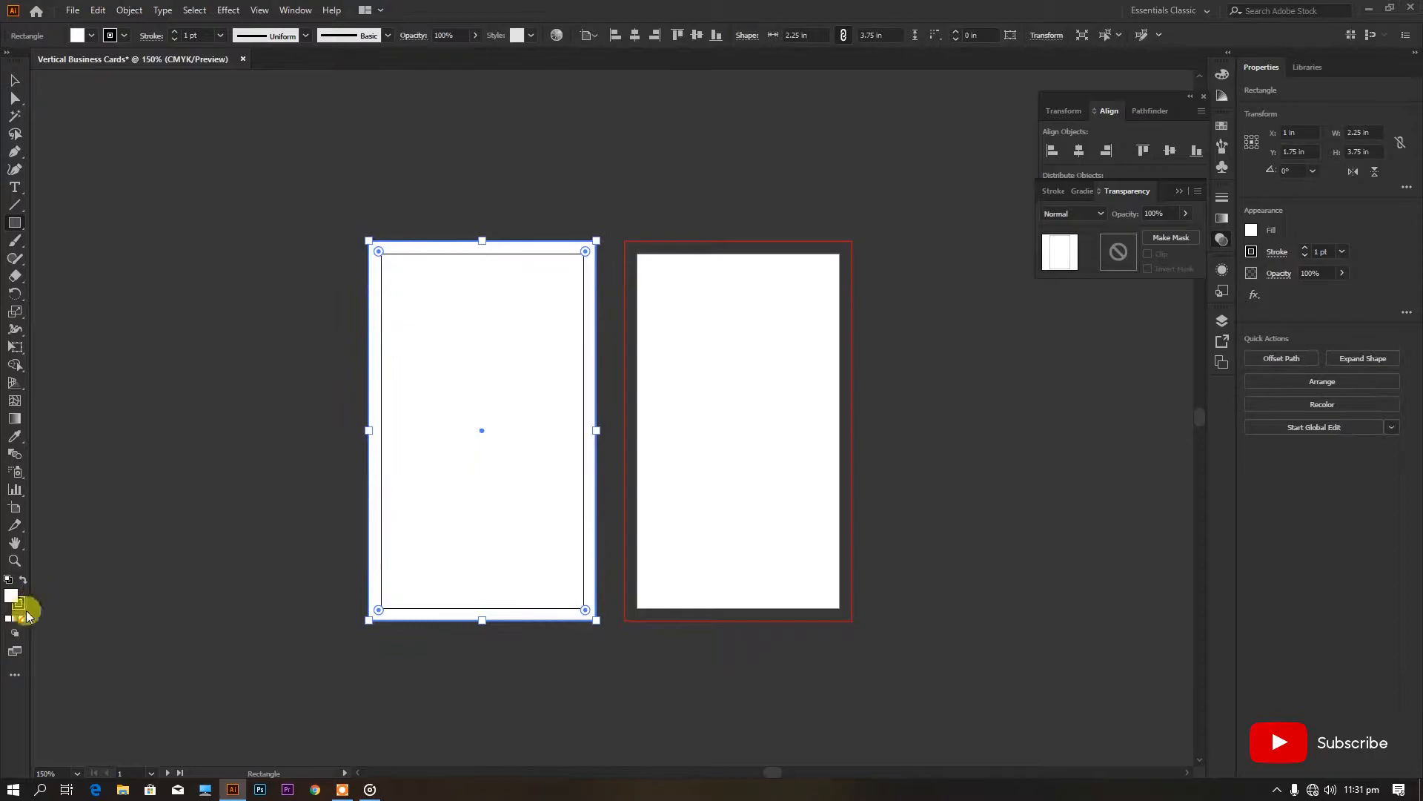
{"action": "left_click", "coordinate": [22, 606]}
{"action": "left_click", "coordinate": [22, 618]}
{"action": "left_click", "coordinate": [10, 595]}
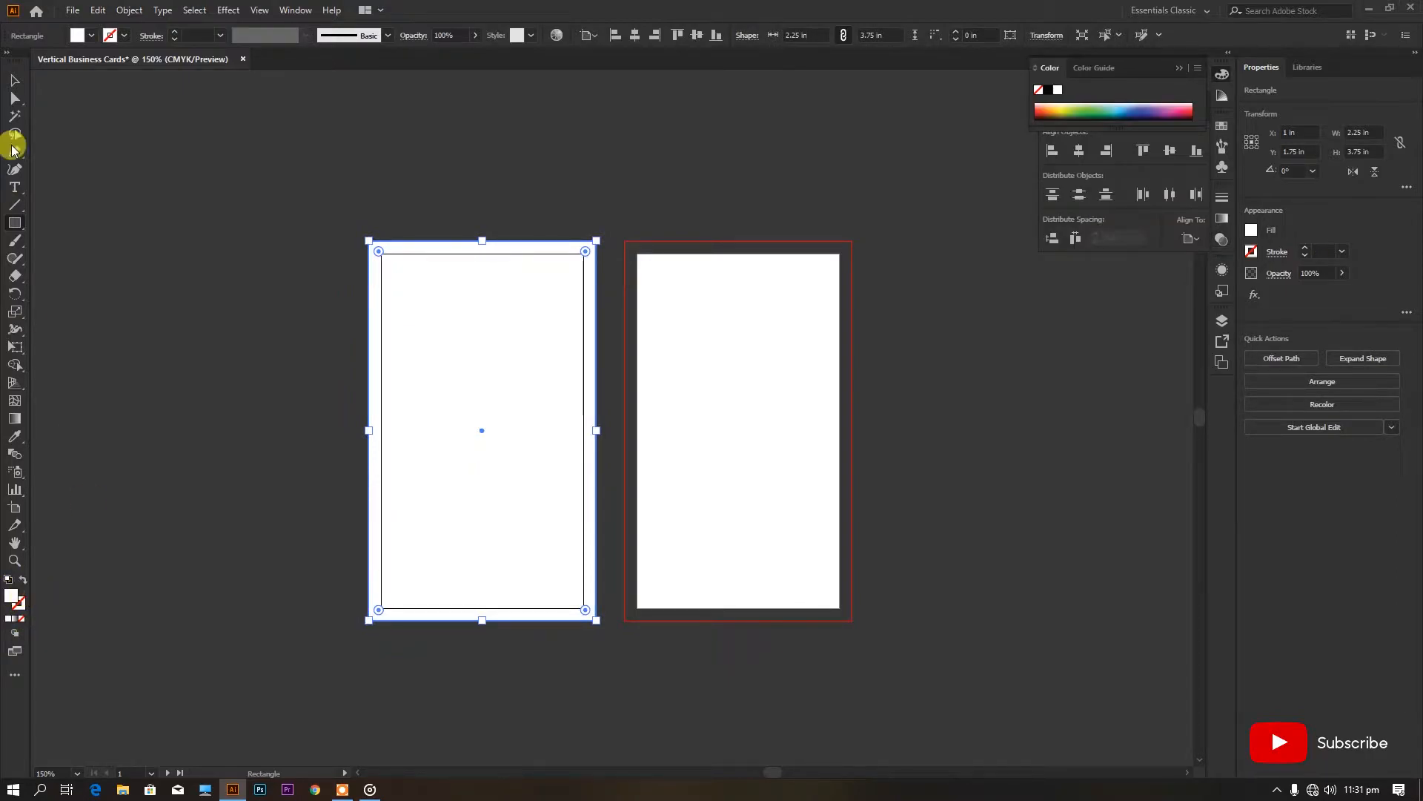
Step: Copy the white background rectangle onto the second artboard and lock both rectangles
{"action": "left_click", "coordinate": [9, 79]}
{"action": "left_click_drag", "start_coordinate": [477, 417], "coordinate": [734, 420]}
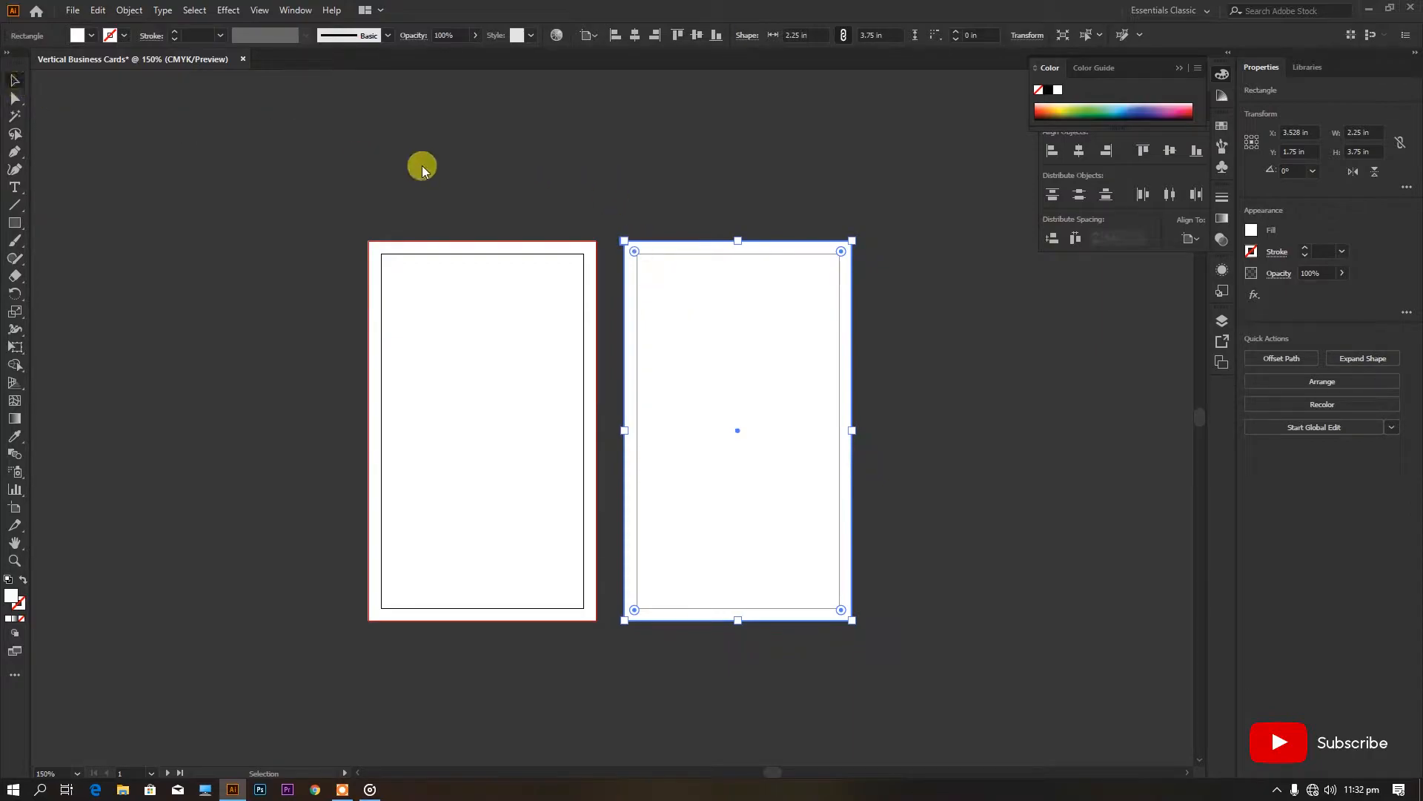
{"action": "left_click", "coordinate": [543, 371]}
{"action": "left_click", "coordinate": [728, 353], "text": "shift"}
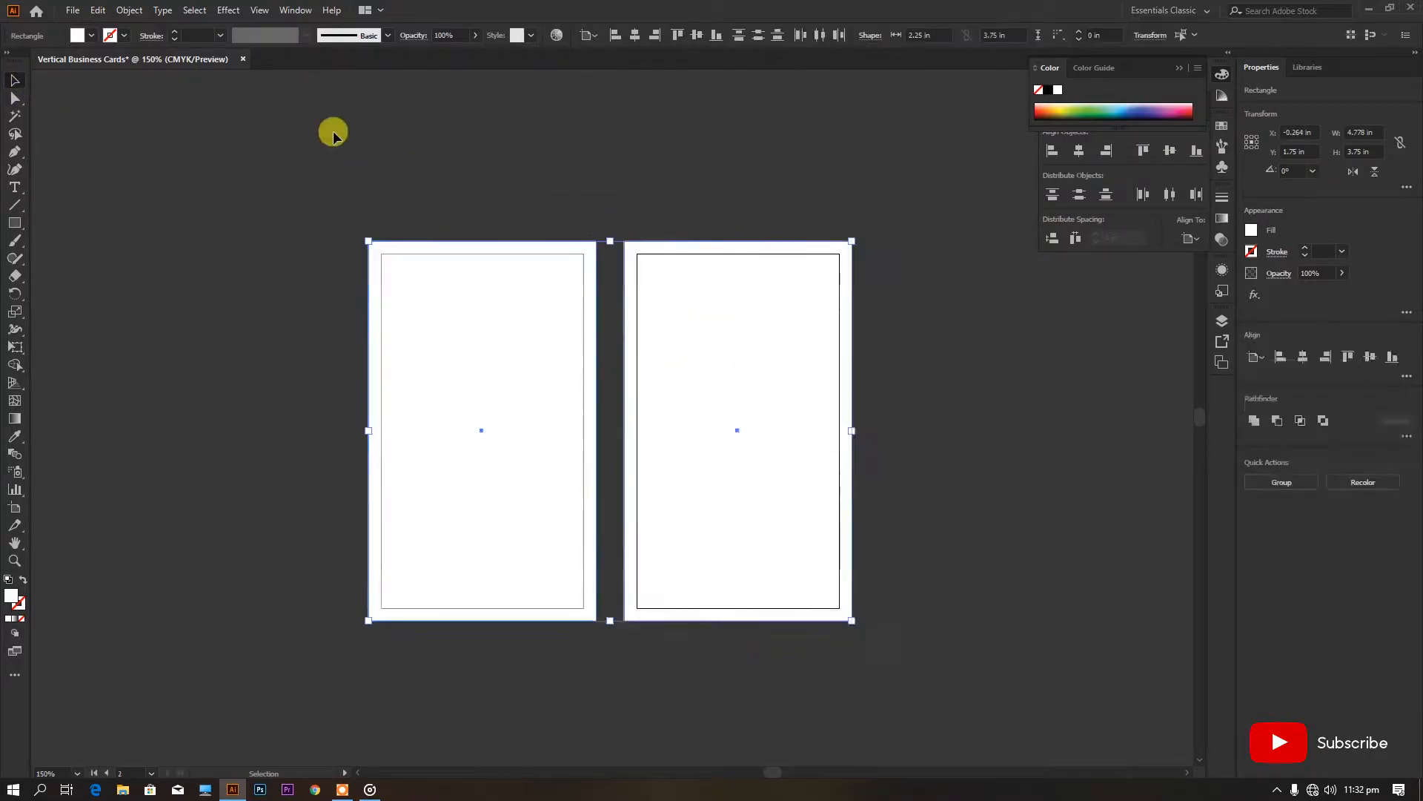
{"action": "left_click", "coordinate": [129, 9]}
{"action": "mouse_move", "coordinate": [282, 114]}
{"action": "left_click", "coordinate": [345, 115]}
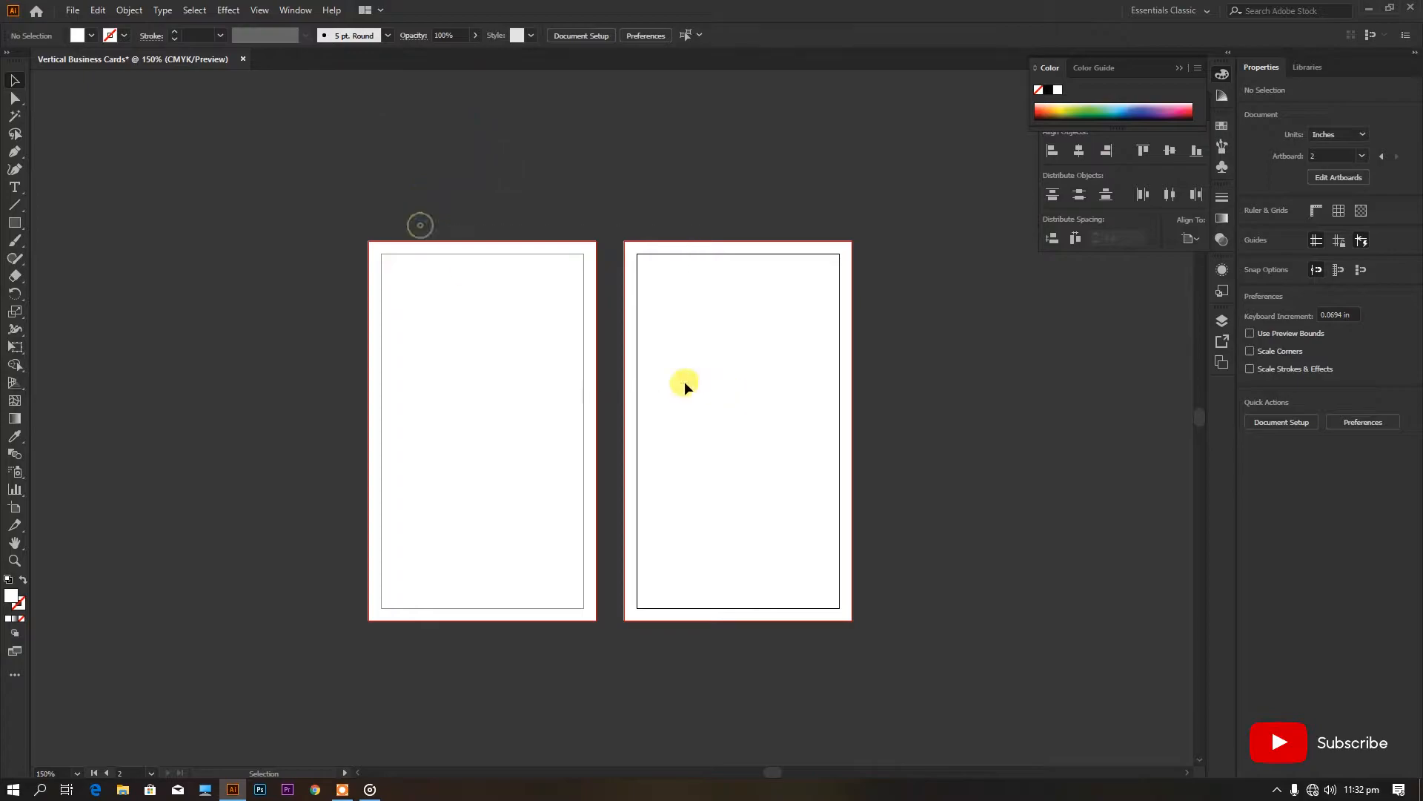
Step: Draw a 2.25 x 1.875 in rectangle over the upper half of the first card and fill it with a brown swatch
{"action": "left_click", "coordinate": [16, 222]}
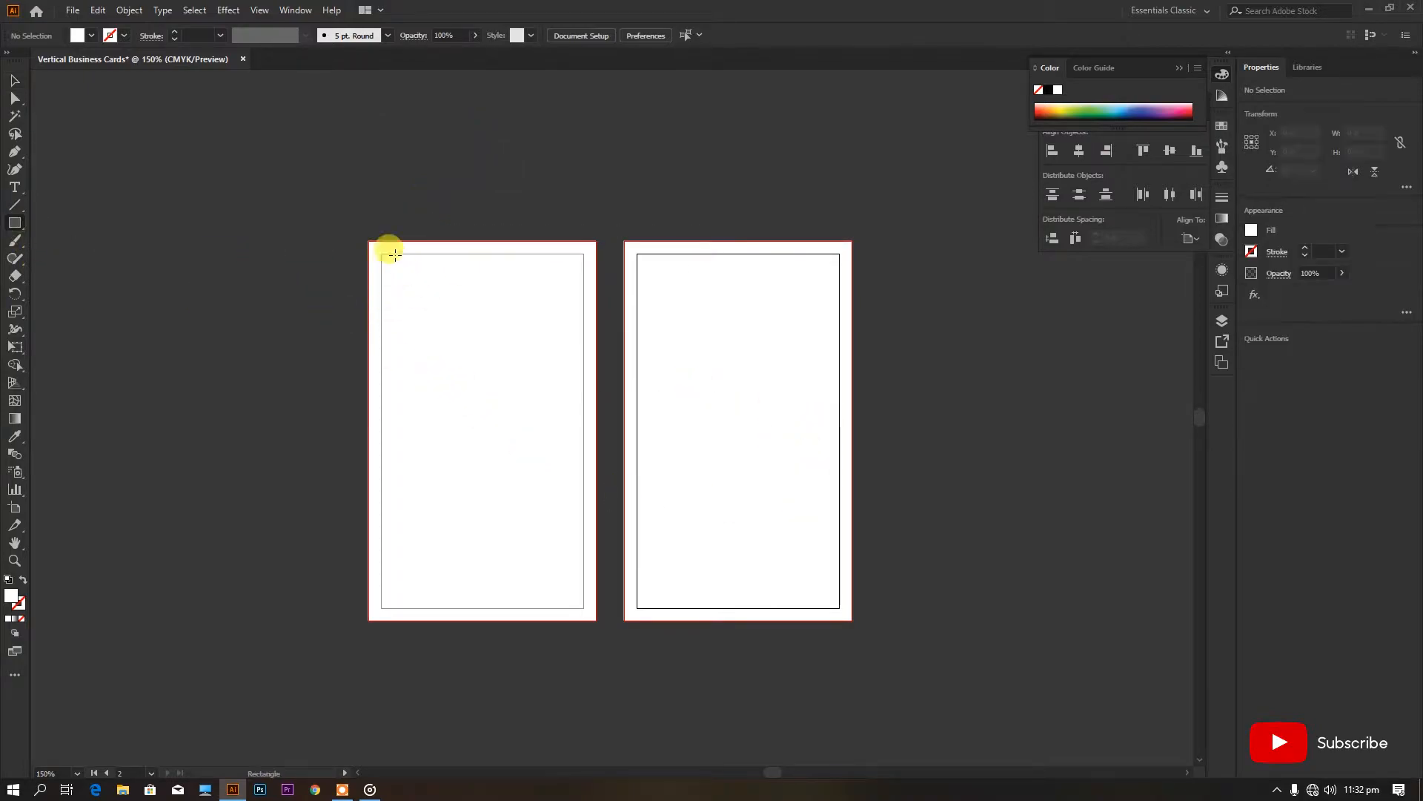
{"action": "left_click_drag", "start_coordinate": [369, 241], "coordinate": [596, 430]}
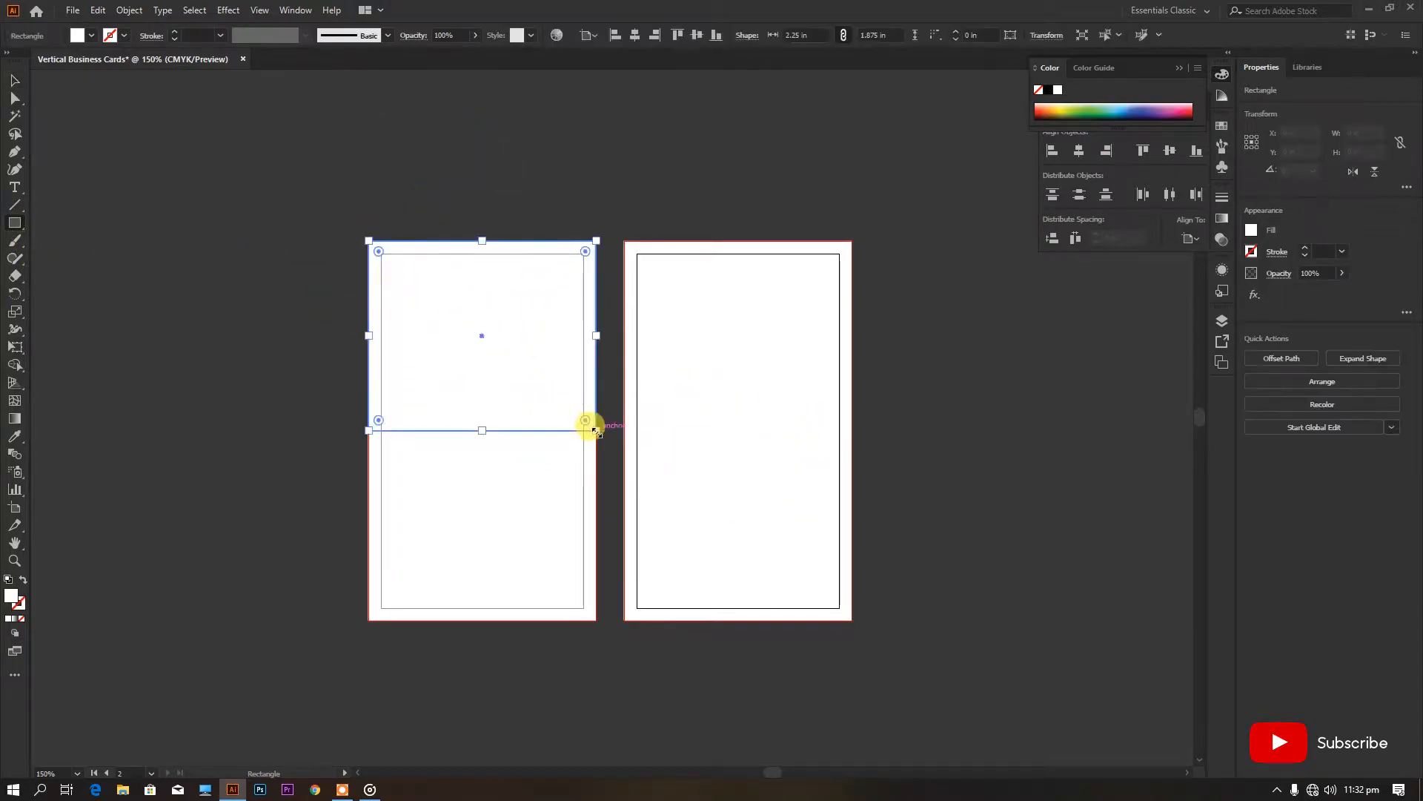
{"action": "left_click", "coordinate": [1251, 230]}
{"action": "left_click", "coordinate": [1142, 305]}
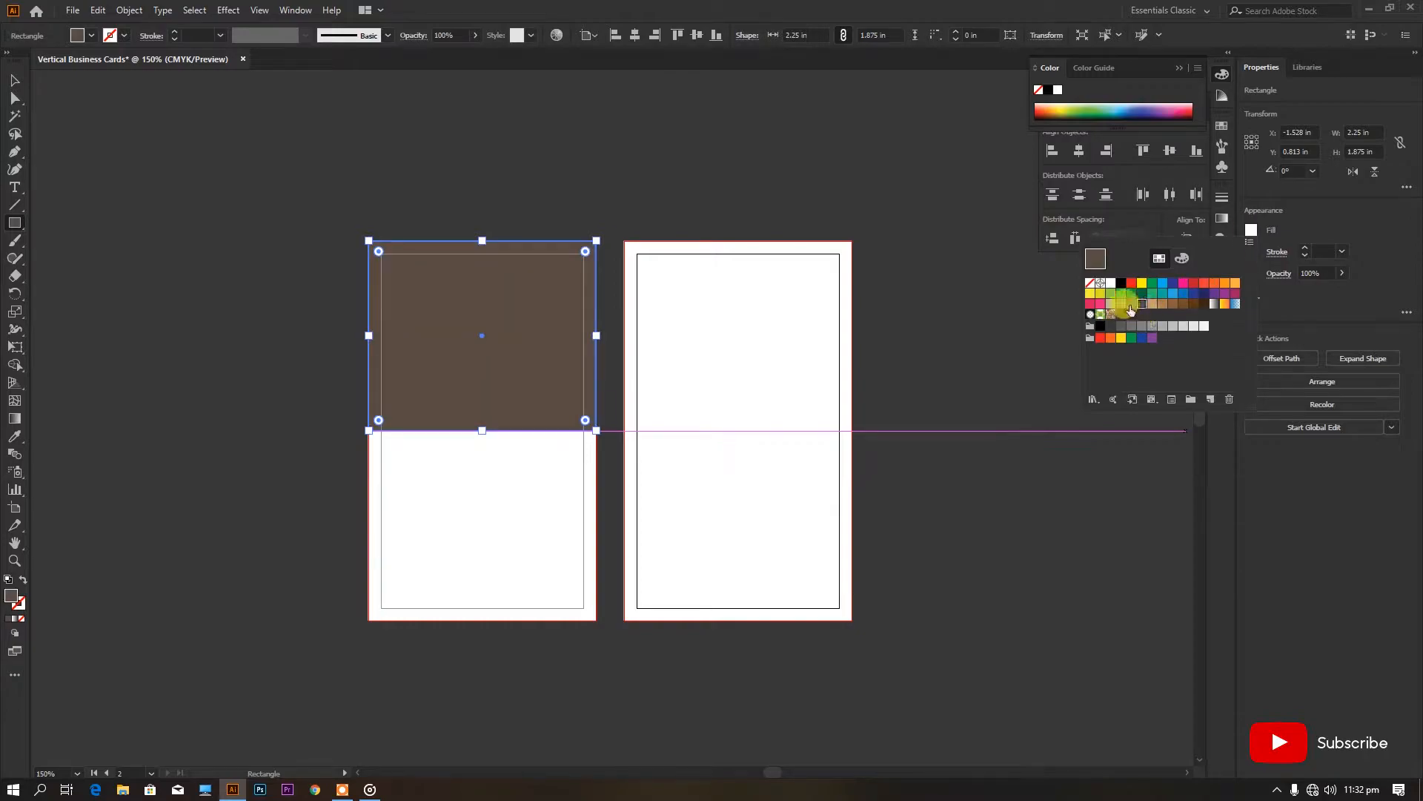
{"action": "left_click", "coordinate": [1130, 305]}
{"action": "left_click", "coordinate": [15, 80]}
{"action": "key", "text": "v"}
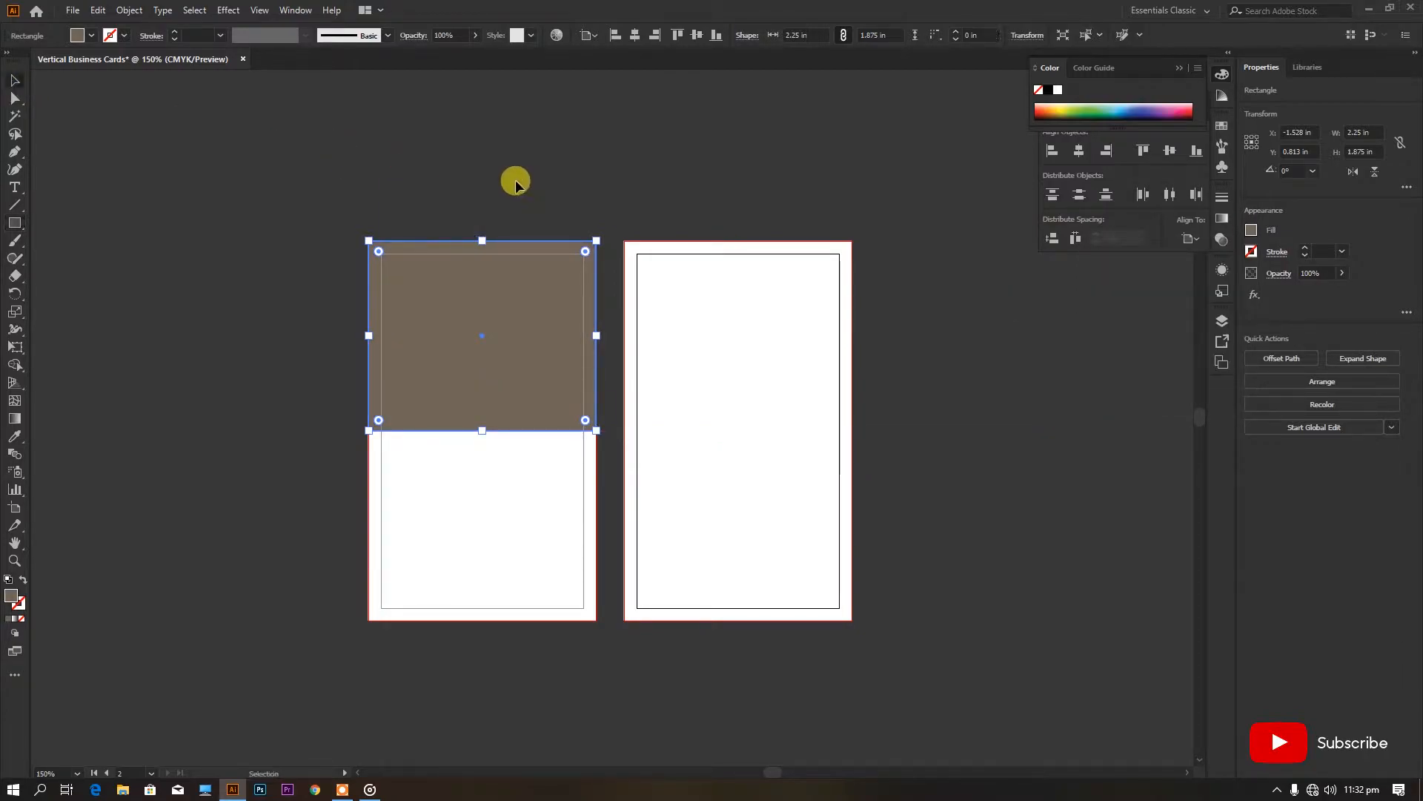
{"action": "left_click", "coordinate": [516, 181]}
Step: Add a placeholder text line on the brown rectangle in the Angesicht font with the Bold style
{"action": "left_click", "coordinate": [15, 188]}
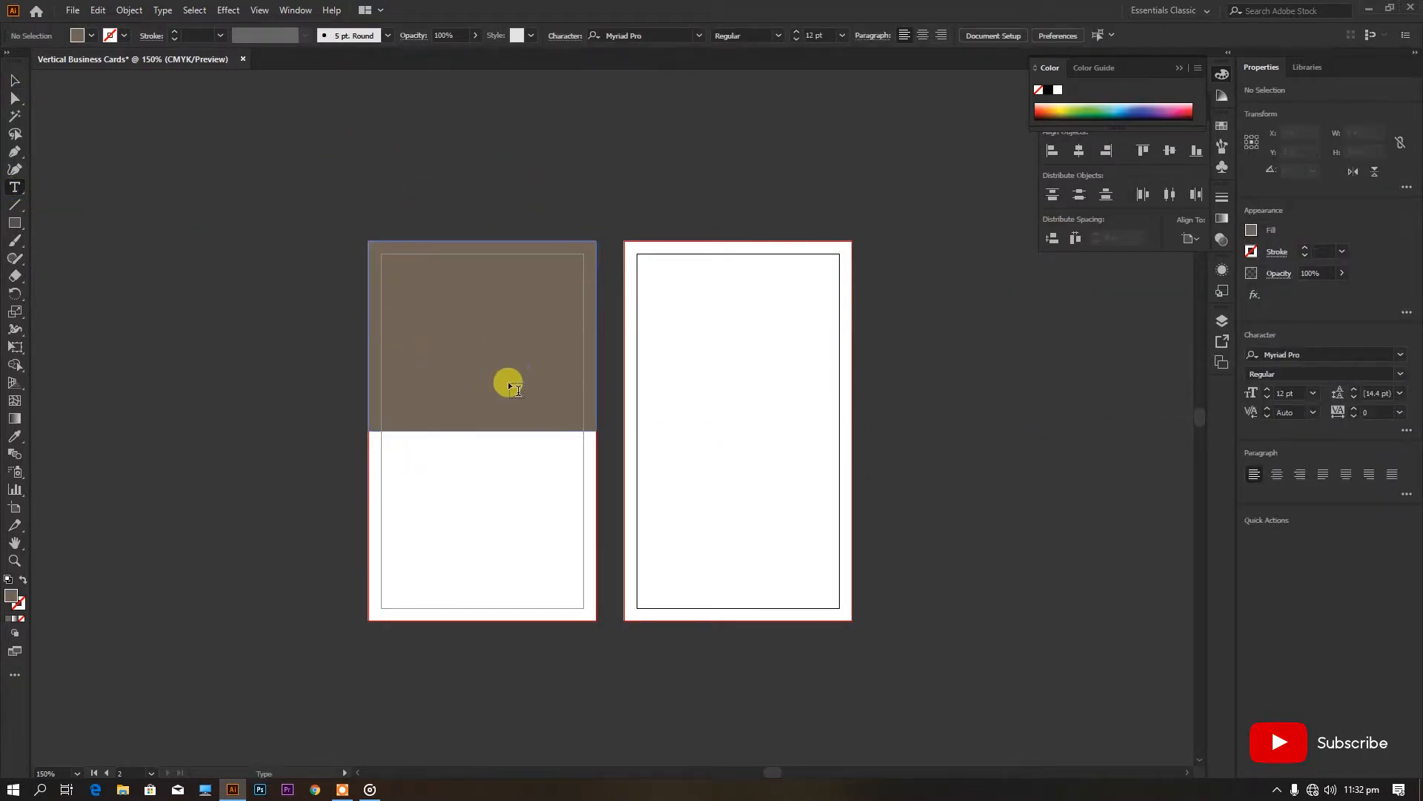
{"action": "left_click", "coordinate": [434, 345]}
{"action": "left_click", "coordinate": [1400, 354]}
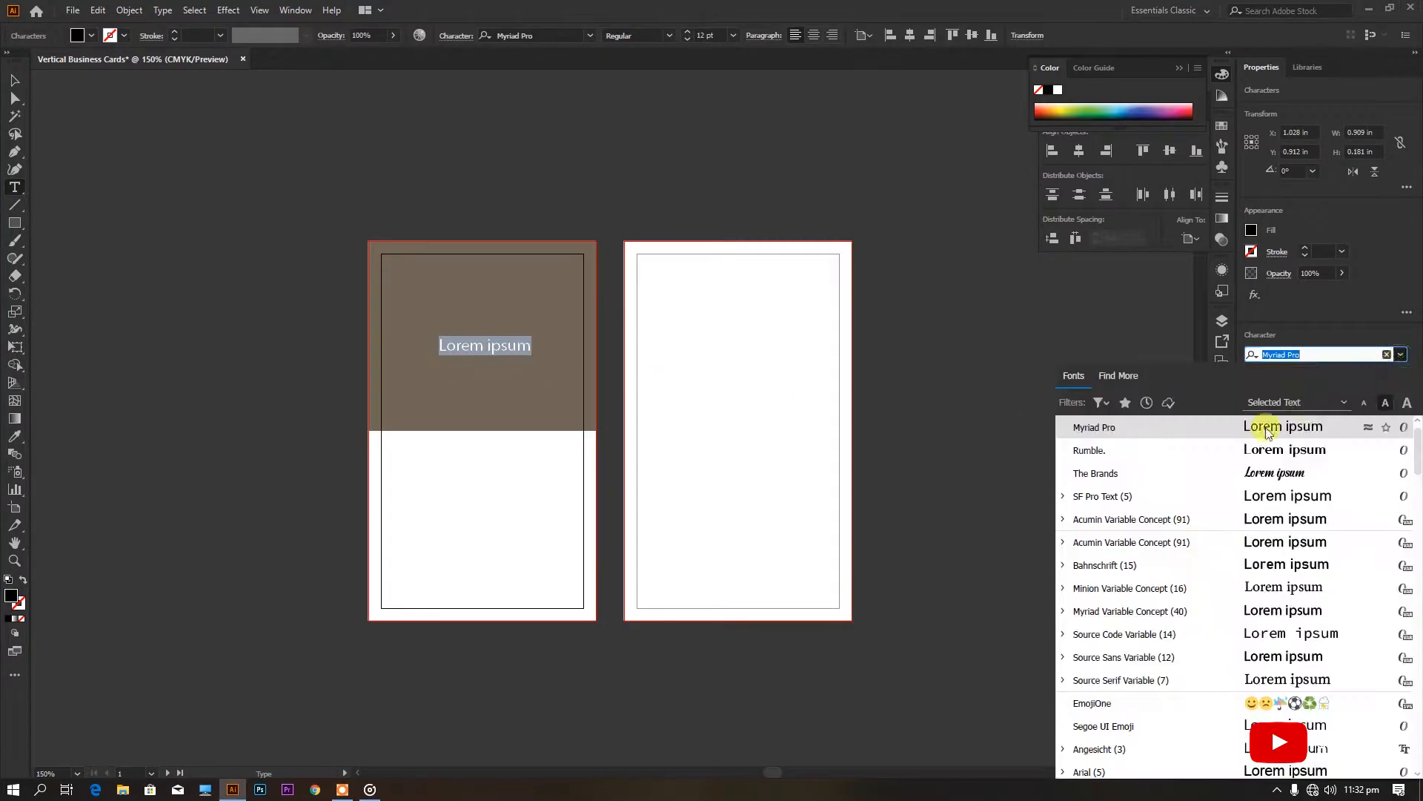
{"action": "scroll", "coordinate": [1121, 486], "scroll_direction": "up", "scroll_amount": 1}
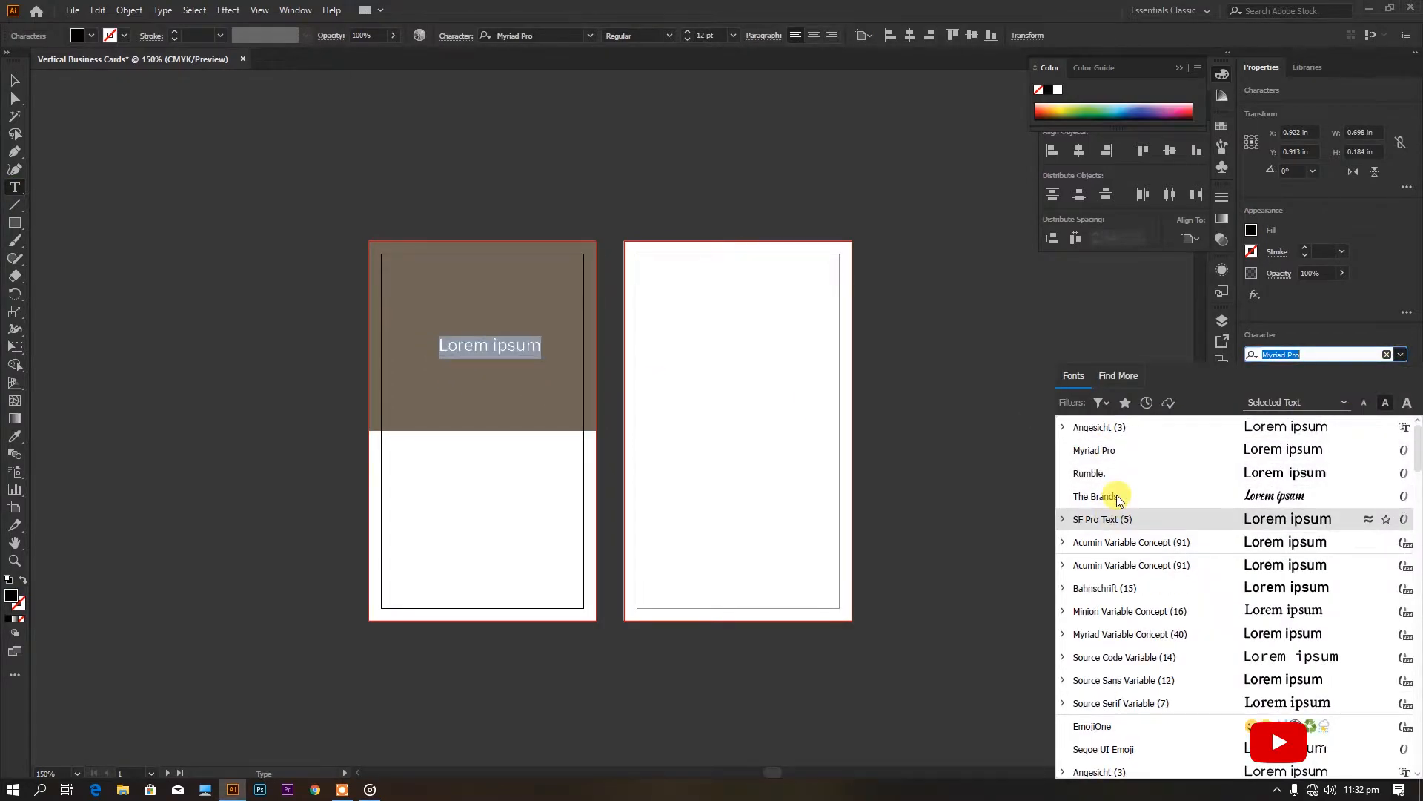
{"action": "left_click", "coordinate": [1112, 428]}
{"action": "left_click", "coordinate": [1401, 374]}
{"action": "left_click", "coordinate": [1388, 421]}
Step: Color the placeholder text white and replace it with "Brand Name"
{"action": "left_click", "coordinate": [1252, 231]}
{"action": "left_click", "coordinate": [1107, 283]}
{"action": "double_click", "coordinate": [487, 343]}
{"action": "type", "text": "Brand Name"}
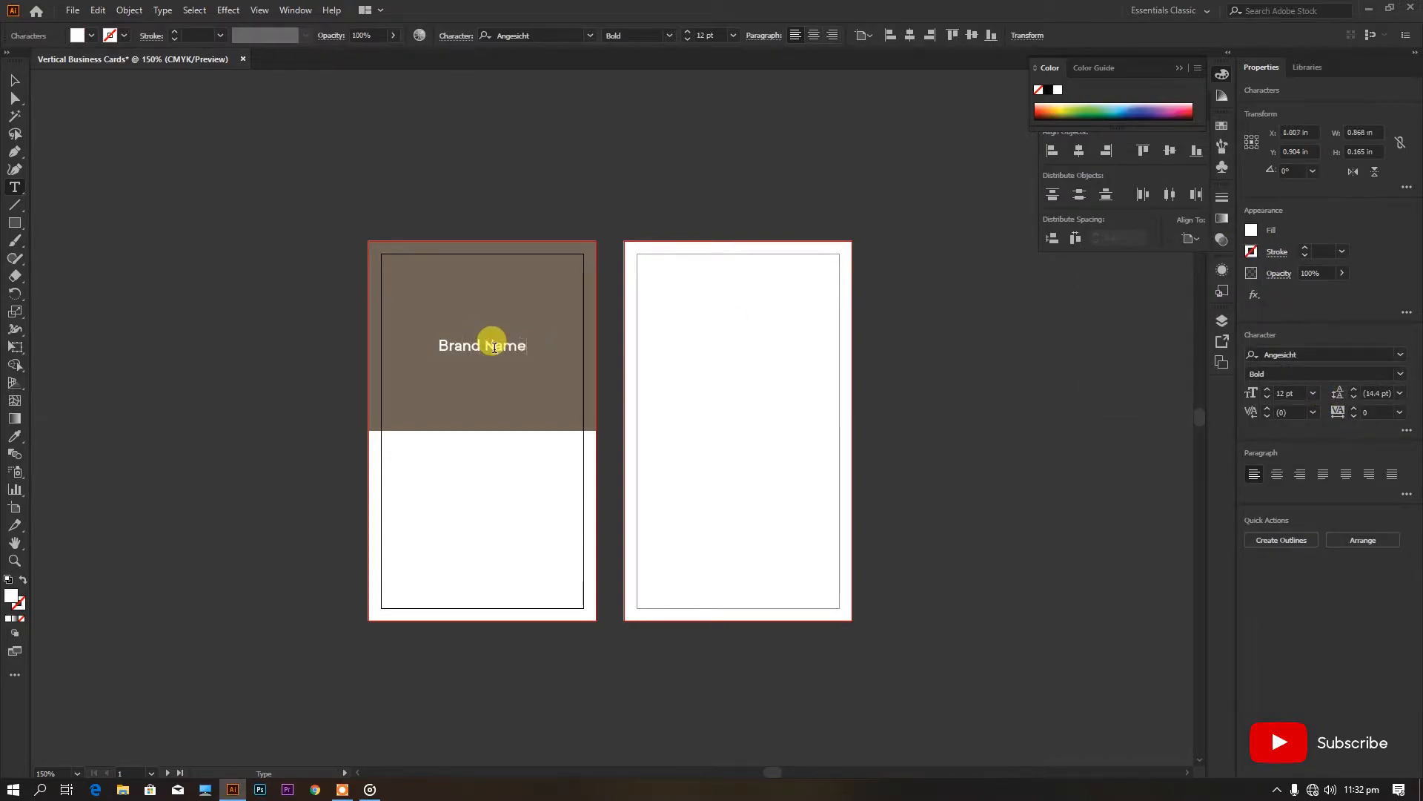
Step: Set the word "Name" to Medium weight and scale the whole brand text up to about 16.87 pt
{"action": "double_click", "coordinate": [489, 342]}
{"action": "left_click", "coordinate": [1400, 374]}
{"action": "left_click", "coordinate": [1391, 388]}
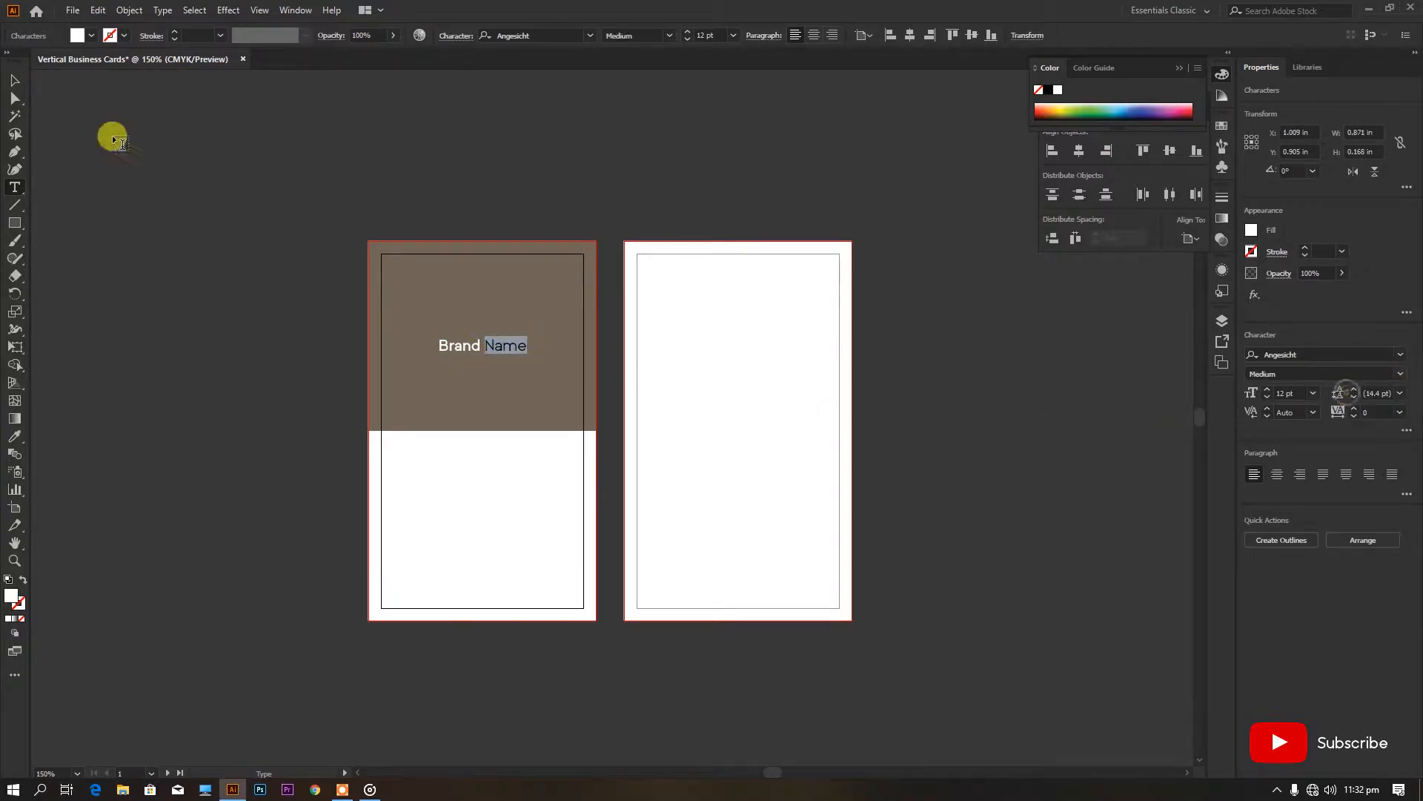
{"action": "left_click", "coordinate": [15, 80]}
{"action": "left_click_drag", "start_coordinate": [527, 353], "coordinate": [545, 359]}
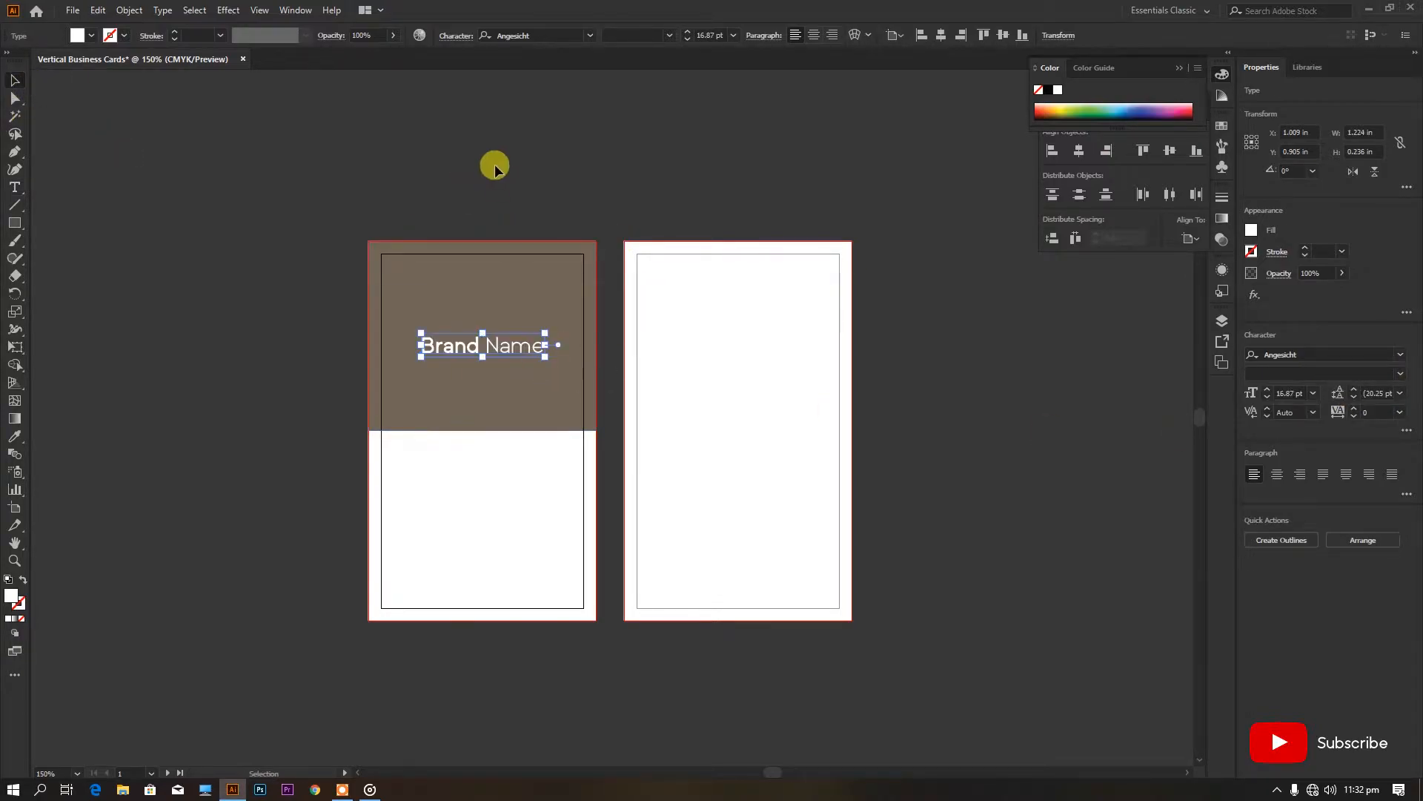
{"action": "left_click", "coordinate": [492, 162]}
Step: Draw a horizontal line about 1.23 in long just above the brand name and give it a white stroke
{"action": "scroll", "coordinate": [487, 336], "scroll_direction": "up", "scroll_amount": 2}
{"action": "left_click", "coordinate": [15, 205]}
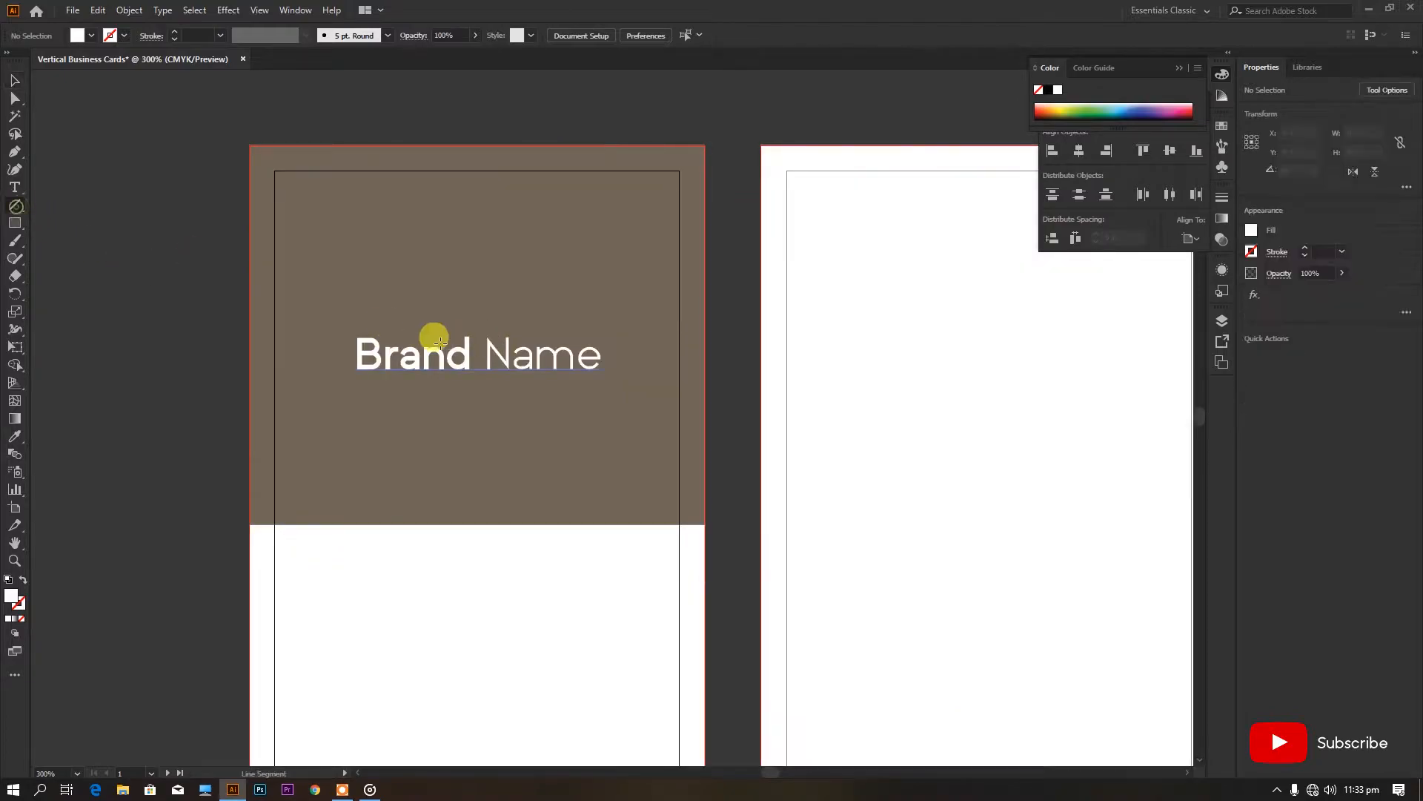
{"action": "left_click_drag", "start_coordinate": [356, 325], "coordinate": [604, 325]}
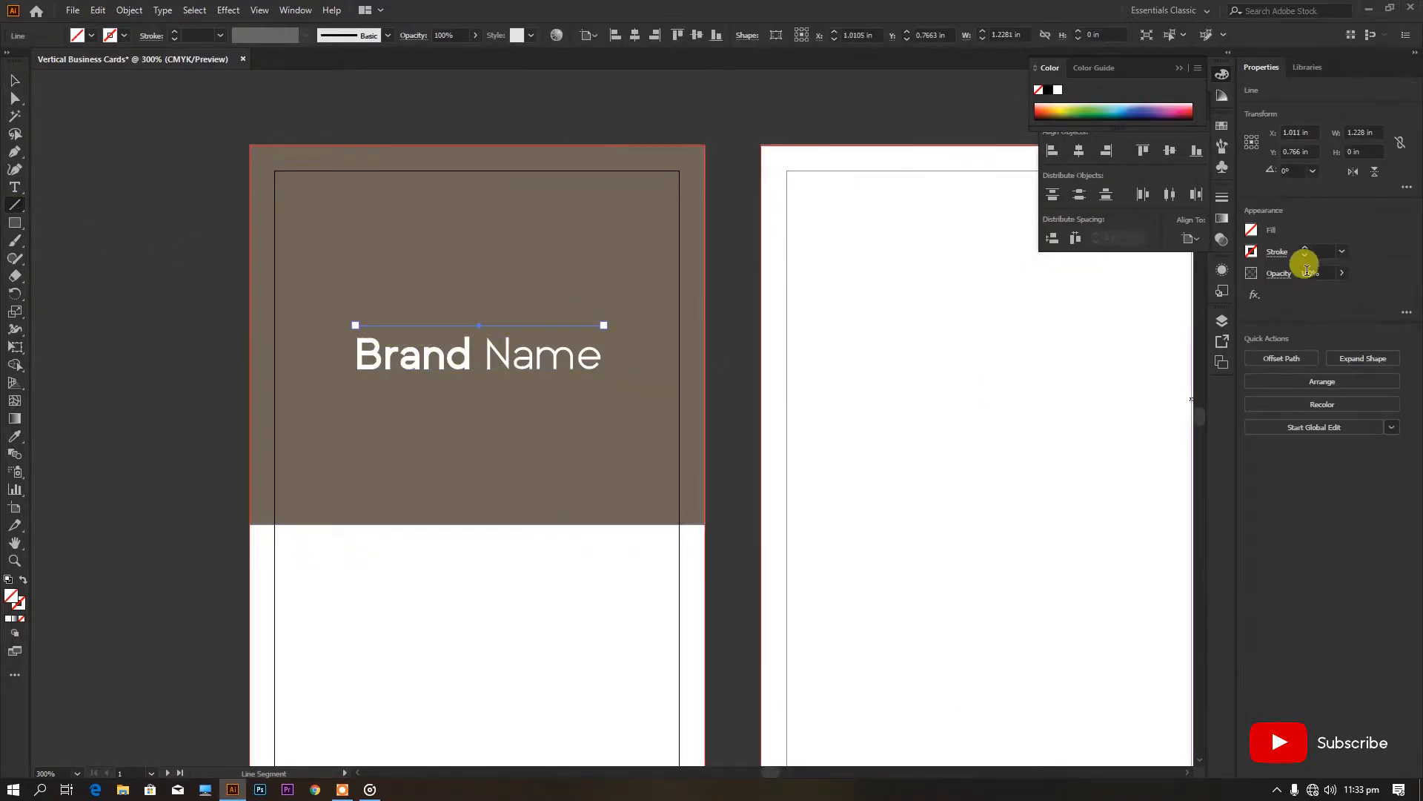
{"action": "left_click", "coordinate": [1257, 257]}
{"action": "left_click", "coordinate": [1107, 304]}
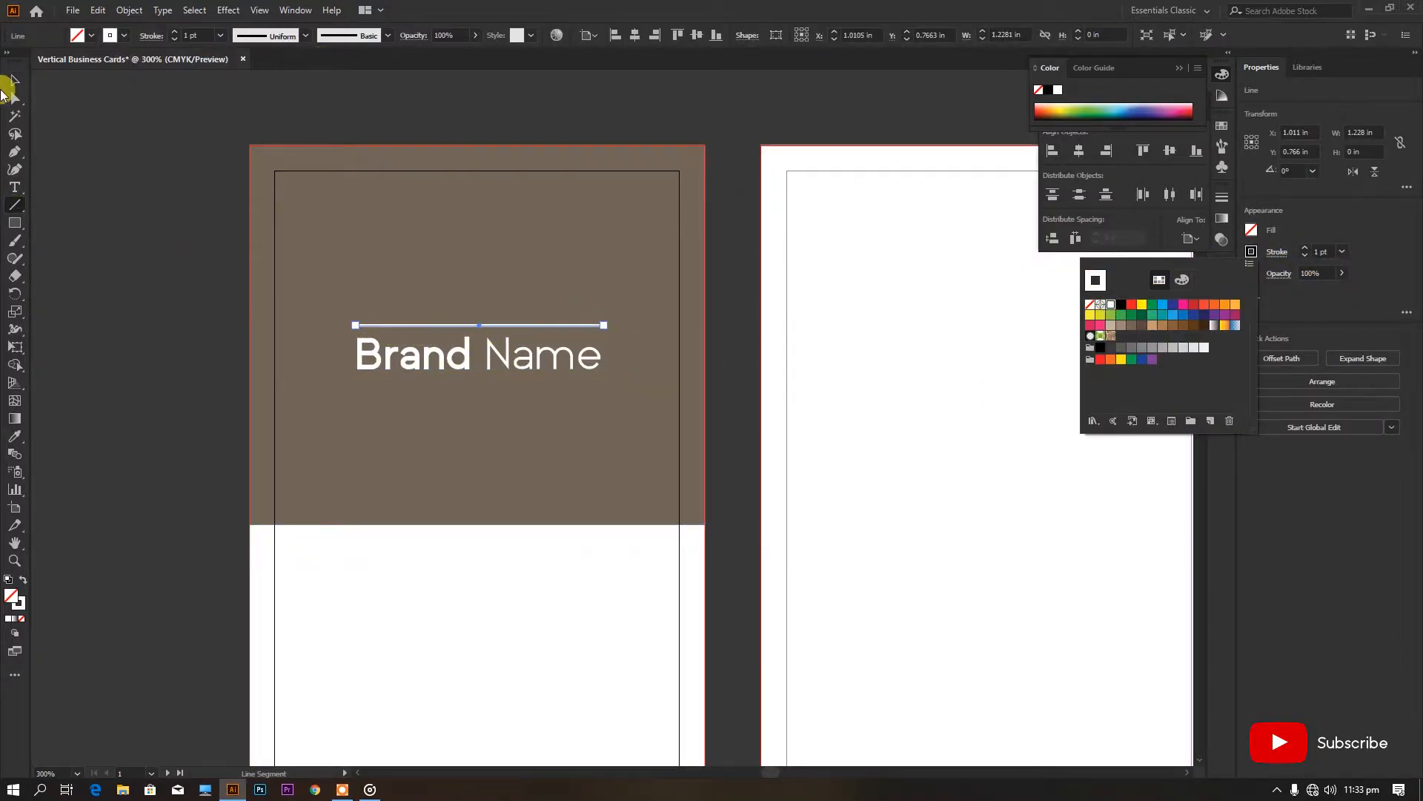
{"action": "left_click", "coordinate": [11, 78]}
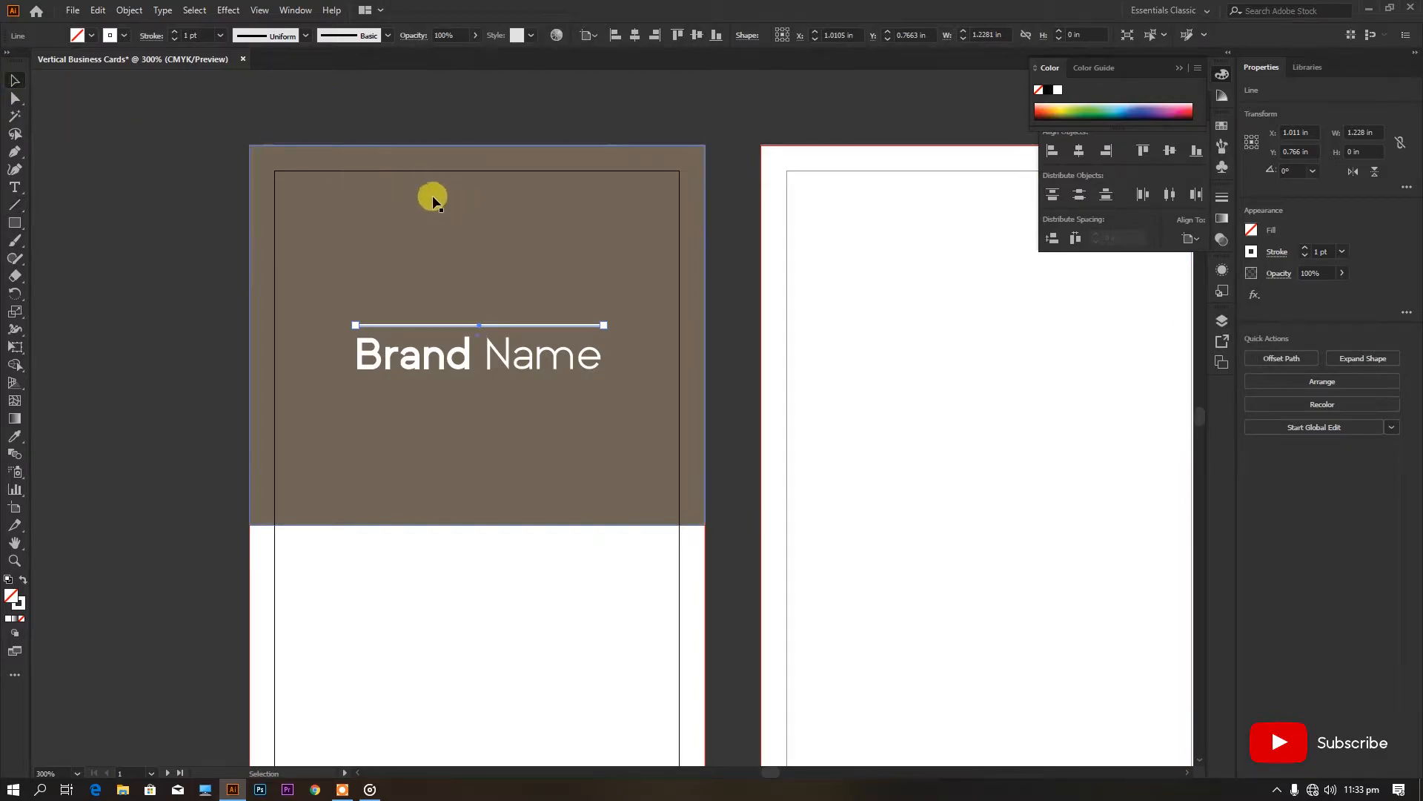
Step: Lock the brown rectangle and place a copy of the white line beneath the brand name
{"action": "left_click", "coordinate": [434, 200]}
{"action": "left_click", "coordinate": [129, 10]}
{"action": "left_click", "coordinate": [355, 113]}
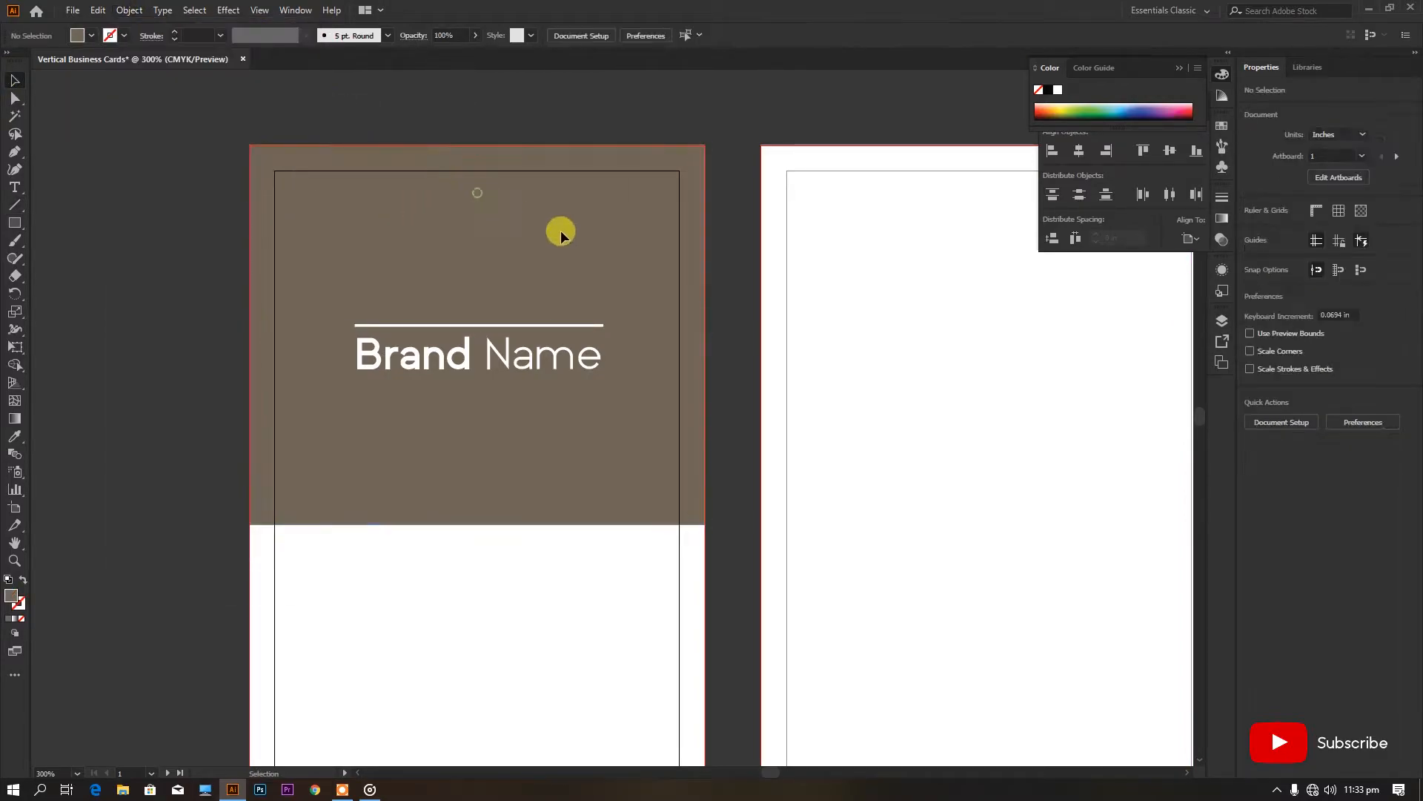
{"action": "left_click_drag", "start_coordinate": [559, 335], "coordinate": [567, 391]}
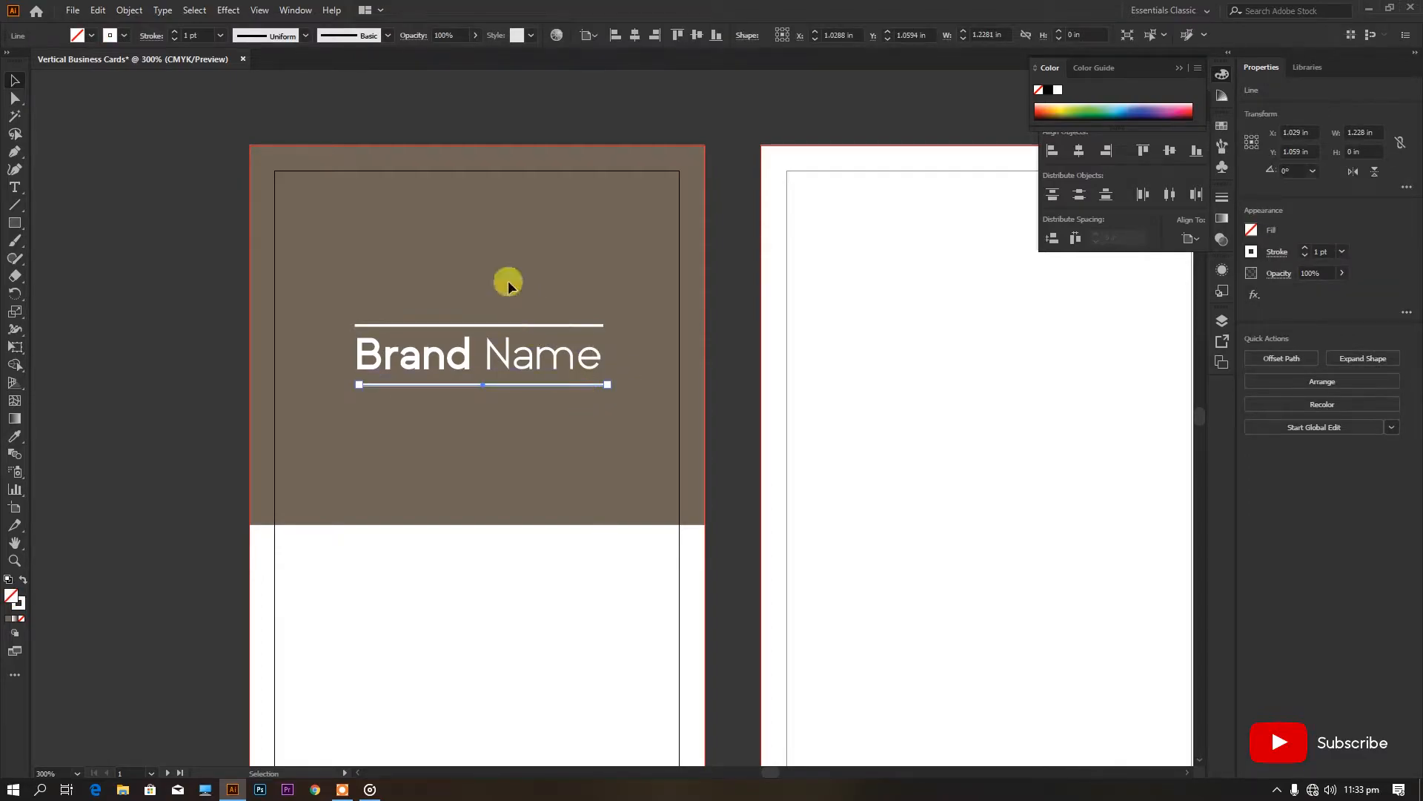
Step: Add a white 10 pt "Lorem ipsum" tagline below the lower line
{"action": "left_click", "coordinate": [15, 187]}
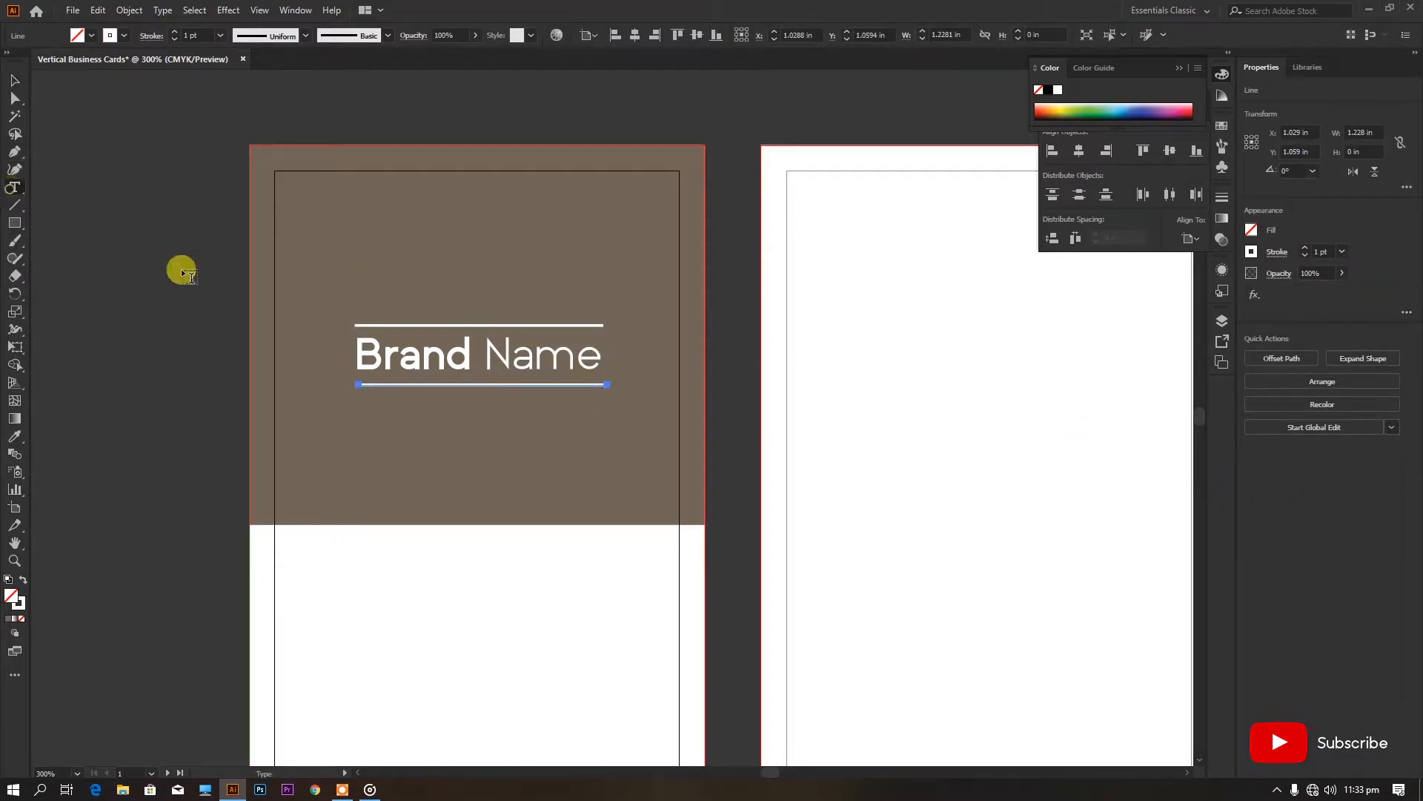
{"action": "left_click", "coordinate": [388, 408]}
{"action": "left_click", "coordinate": [1253, 261]}
{"action": "left_click", "coordinate": [1108, 284]}
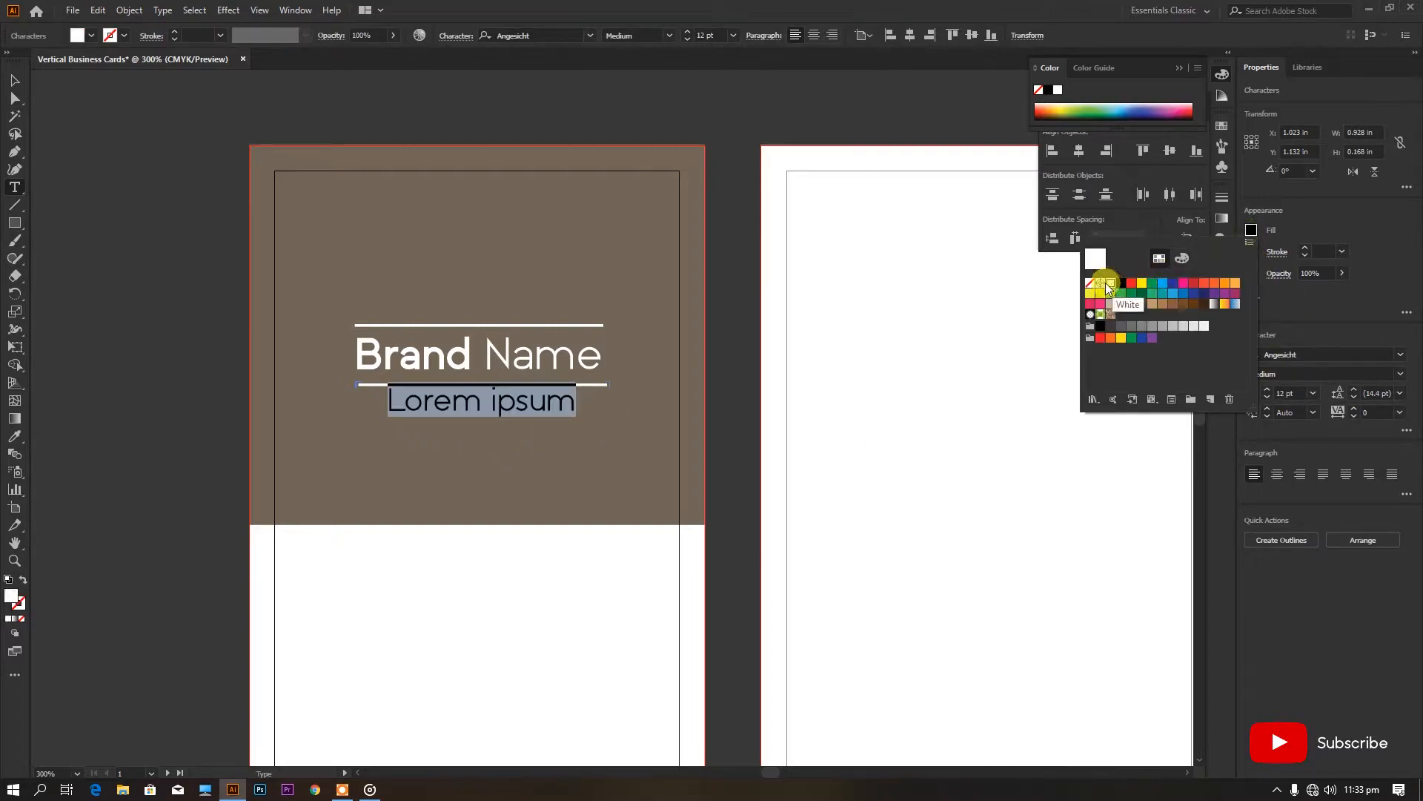
{"action": "left_click", "coordinate": [1267, 396]}
{"action": "left_click", "coordinate": [1268, 397]}
{"action": "key", "text": "Escape"}
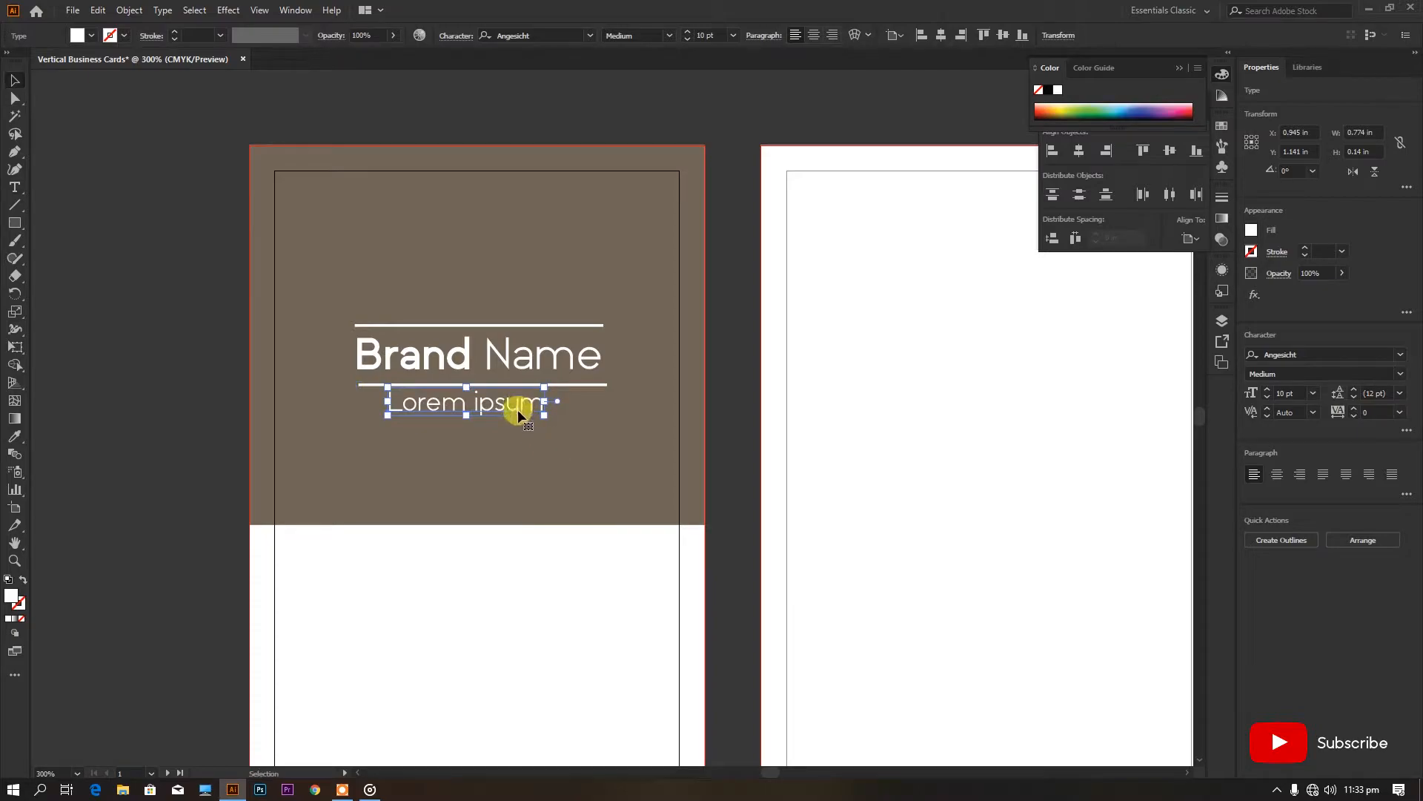
Step: Move the tagline slightly down, then set its font size to 8 pt and its tracking to 420
{"action": "left_click_drag", "start_coordinate": [519, 420], "coordinate": [568, 421]}
{"action": "scroll", "coordinate": [1301, 392], "scroll_direction": "down", "scroll_amount": 2}
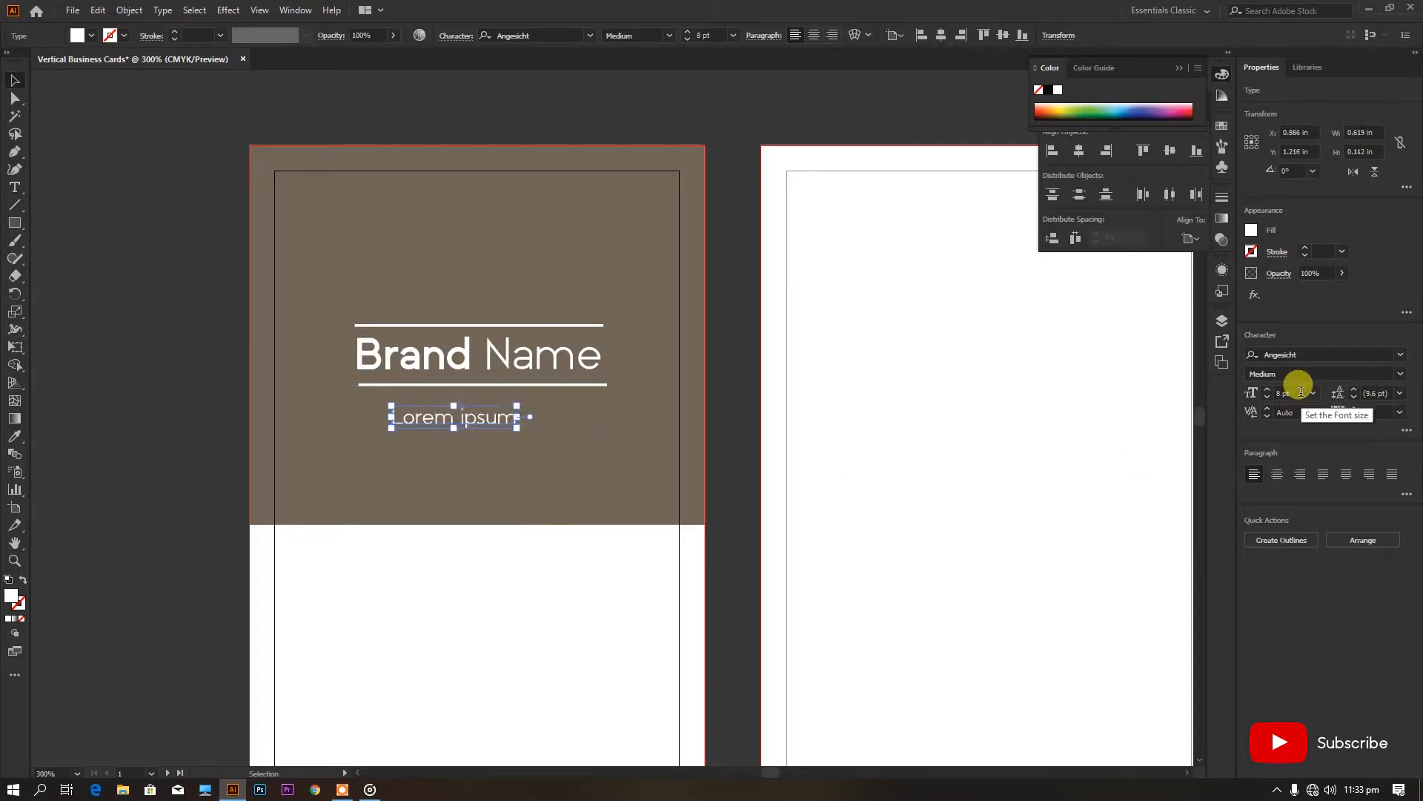
{"action": "scroll", "coordinate": [1354, 411], "scroll_direction": "up", "scroll_amount": 14}
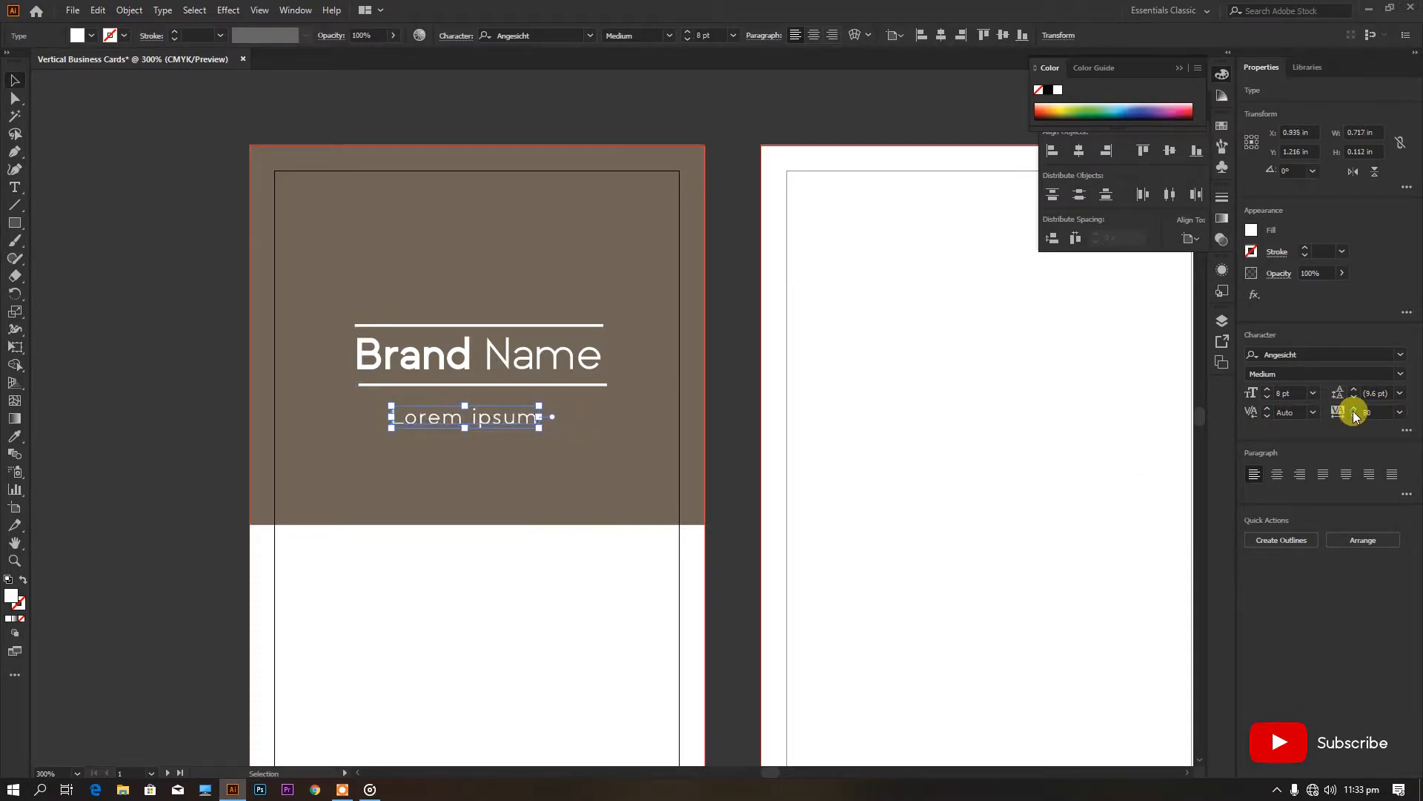
{"action": "scroll", "coordinate": [1353, 411], "scroll_direction": "up", "scroll_amount": 20}
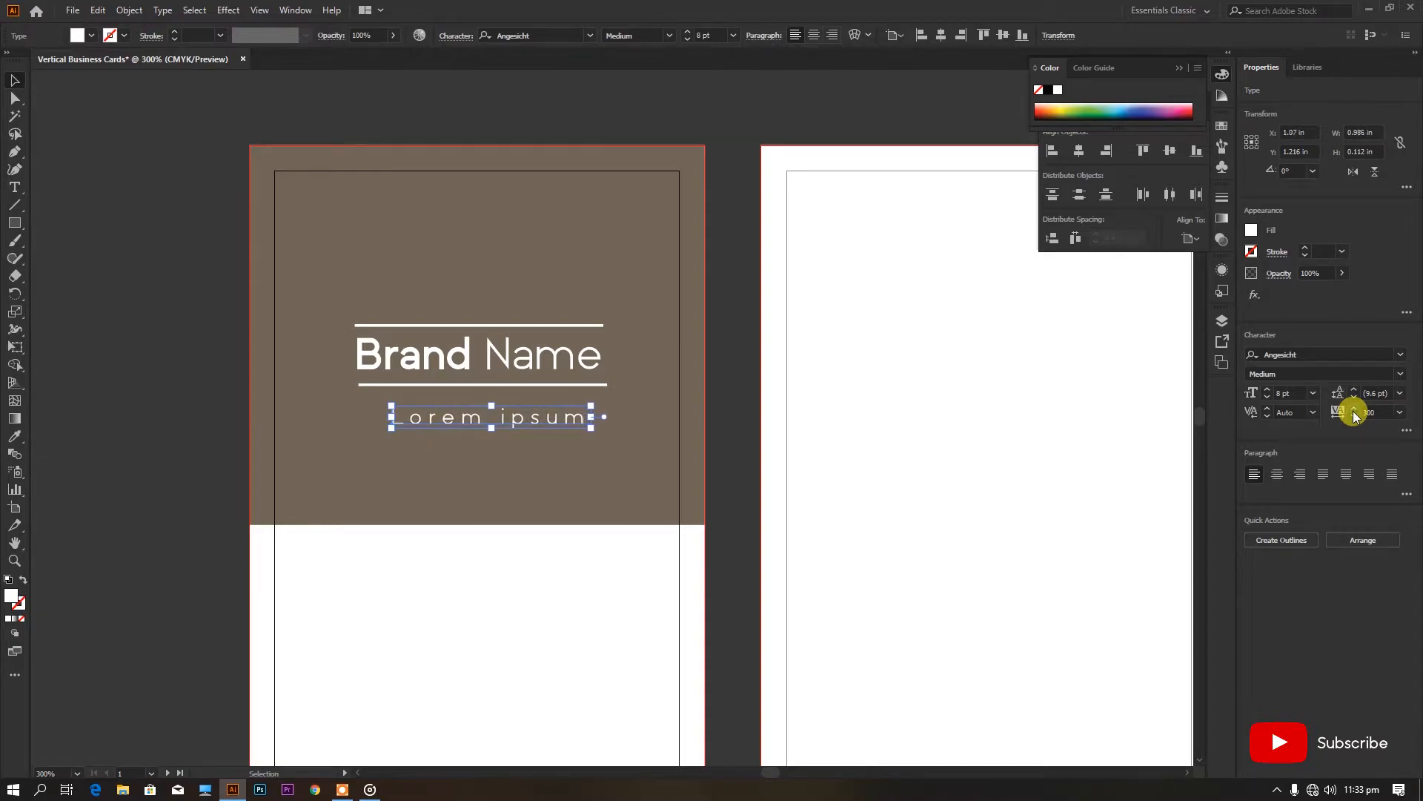
{"action": "scroll", "coordinate": [1354, 412], "scroll_direction": "up", "scroll_amount": 4}
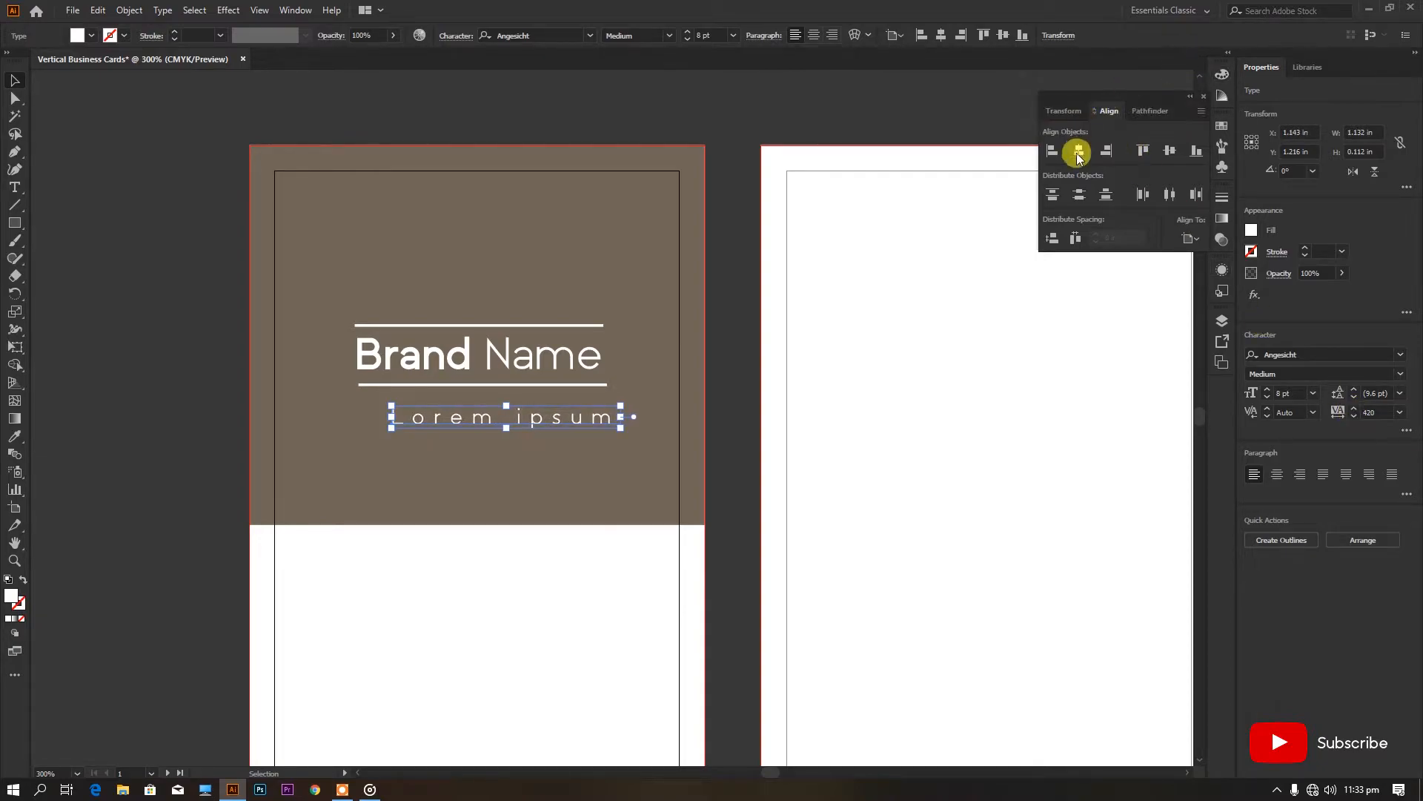
Step: Center the tagline horizontally on the card and nudge it up close to the lower line
{"action": "left_click", "coordinate": [1079, 151]}
{"action": "key", "text": "Up"}
{"action": "key", "text": "Up"}
{"action": "key", "text": "Up"}
{"action": "key", "text": "Up"}
{"action": "key", "text": "Up"}
{"action": "left_click", "coordinate": [529, 448]}
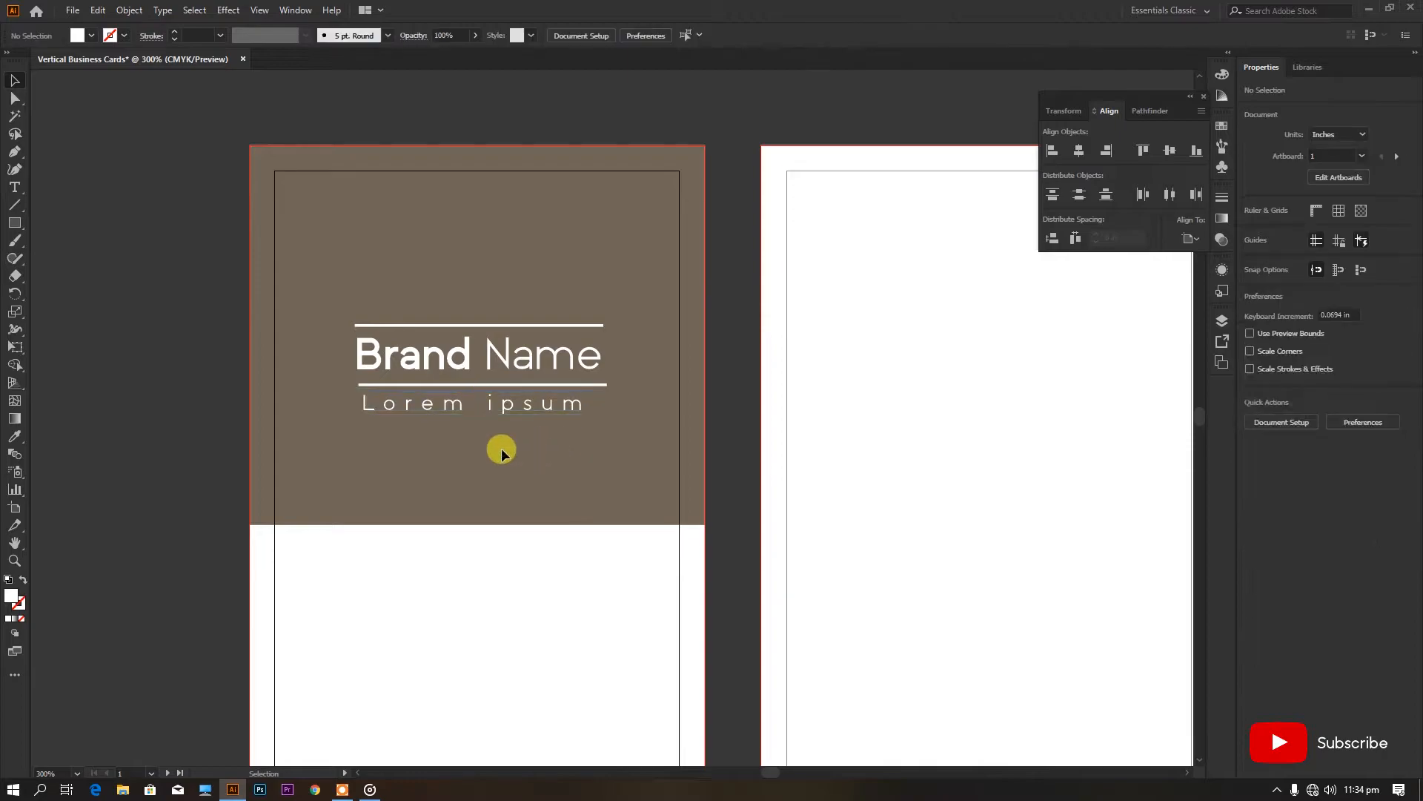
Step: Widen the tagline's tracking further until it spans the lines' width, and center it horizontally again
{"action": "left_click_drag", "start_coordinate": [530, 447], "coordinate": [516, 453]}
{"action": "left_click", "coordinate": [522, 409]}
{"action": "scroll", "coordinate": [1350, 412], "scroll_direction": "up", "scroll_amount": 8}
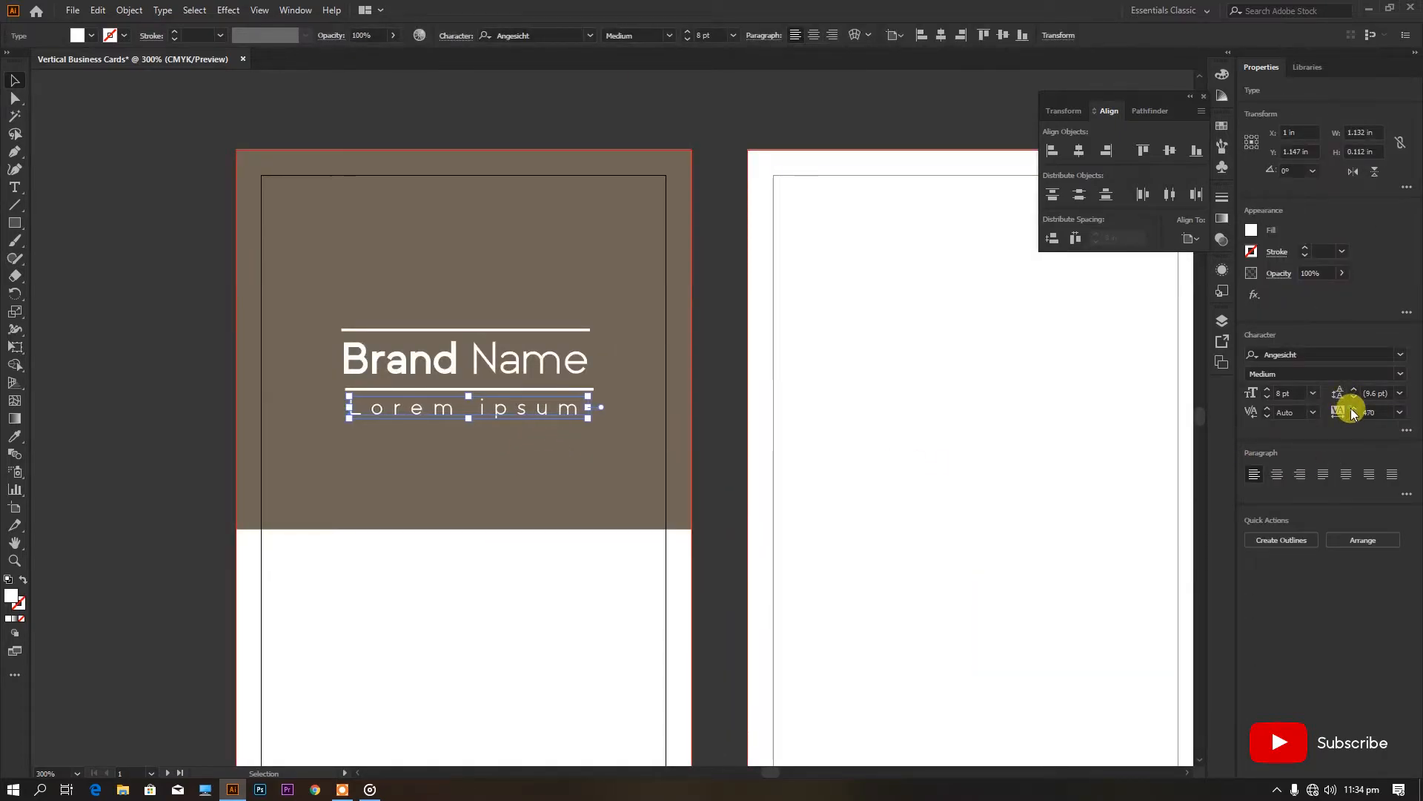
{"action": "left_click", "coordinate": [1078, 150]}
{"action": "scroll", "coordinate": [1351, 411], "scroll_direction": "up", "scroll_amount": 8}
Step: Group the brand name, both lines and the tagline, and expand the group into outlined shapes
{"action": "left_click", "coordinate": [587, 480]}
{"action": "scroll", "coordinate": [586, 480], "scroll_direction": "down", "scroll_amount": 1}
{"action": "left_click_drag", "start_coordinate": [292, 267], "coordinate": [559, 460]}
{"action": "left_click", "coordinate": [1270, 479]}
{"action": "left_click", "coordinate": [130, 10]}
{"action": "left_click", "coordinate": [148, 185]}
{"action": "left_click", "coordinate": [667, 480]}
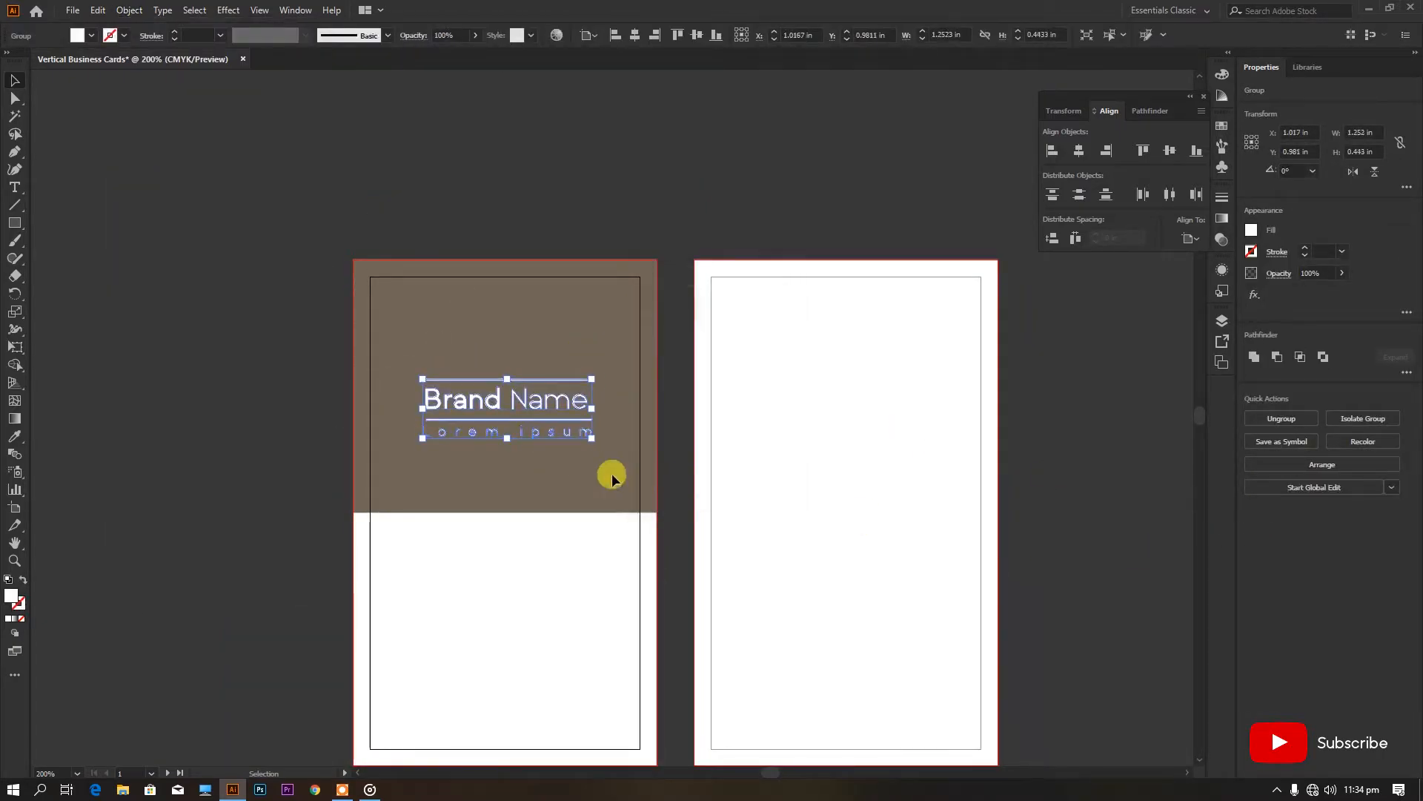
{"action": "left_click", "coordinate": [520, 592]}
Step: Draw a rectangle about 0.42 x 1.14 in against the first card's left bleed edge and center it vertically on the card
{"action": "scroll", "coordinate": [520, 592], "scroll_direction": "down", "scroll_amount": 2}
{"action": "left_click", "coordinate": [15, 224]}
{"action": "scroll", "coordinate": [487, 534], "scroll_direction": "up", "scroll_amount": 1}
{"action": "mouse_move", "coordinate": [283, 349]}
{"action": "left_mouse_down"}
{"action": "mouse_move", "coordinate": [378, 613]}
{"action": "mouse_move", "coordinate": [373, 579]}
{"action": "left_mouse_up"}
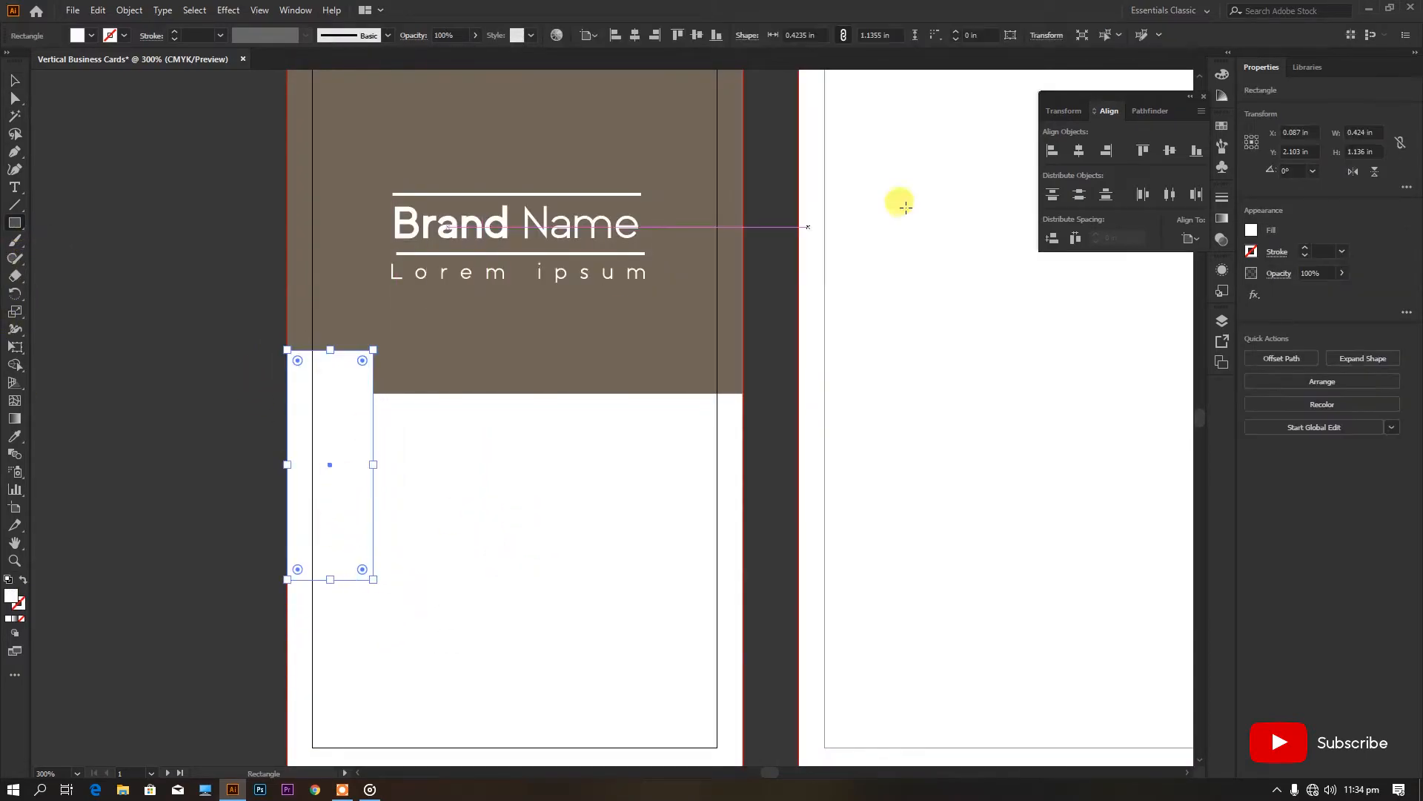
{"action": "left_click", "coordinate": [1169, 151]}
Step: Fill the small rectangle at the card's left edge with a dark gray swatch
{"action": "left_click", "coordinate": [1251, 229]}
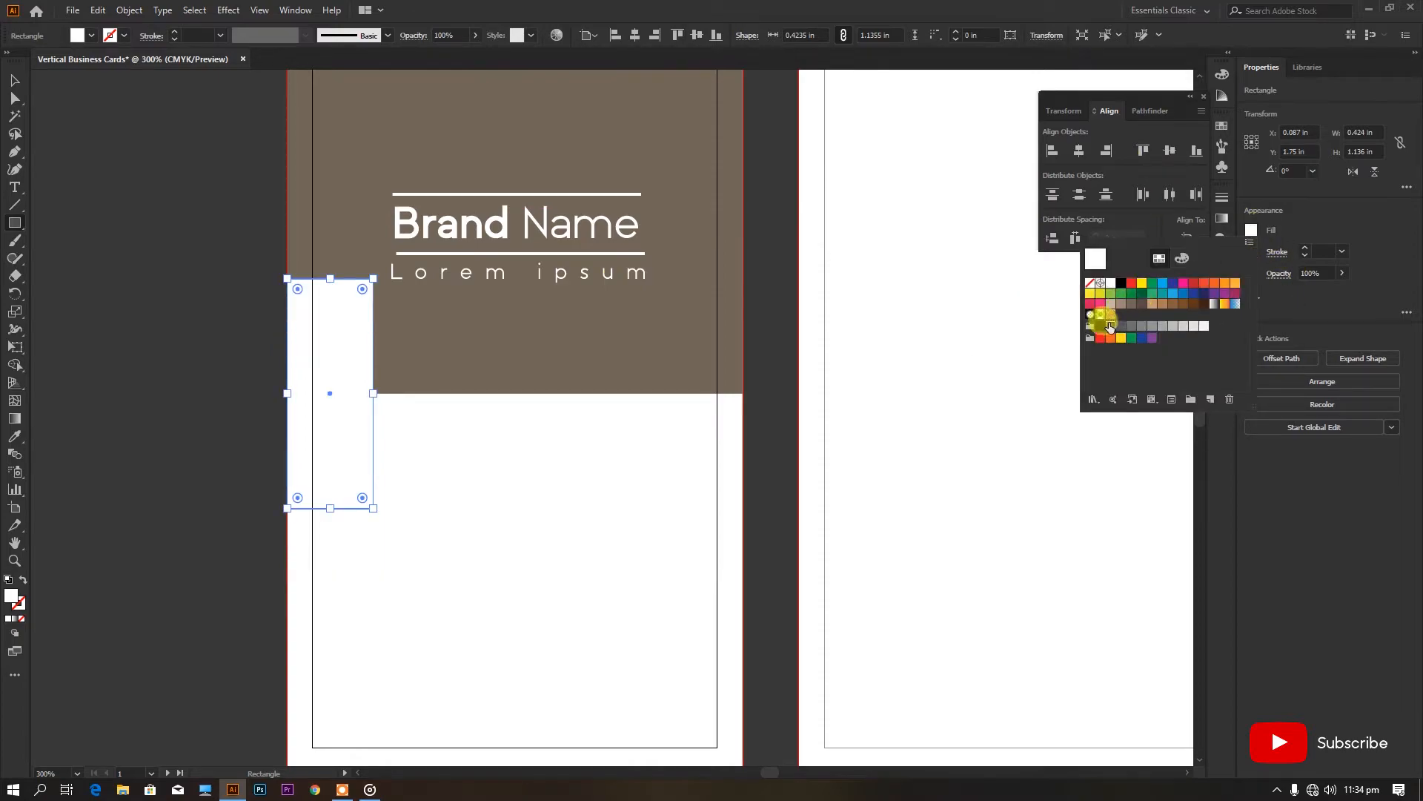
{"action": "left_click", "coordinate": [1109, 327]}
{"action": "left_click", "coordinate": [14, 80]}
{"action": "left_click", "coordinate": [165, 156]}
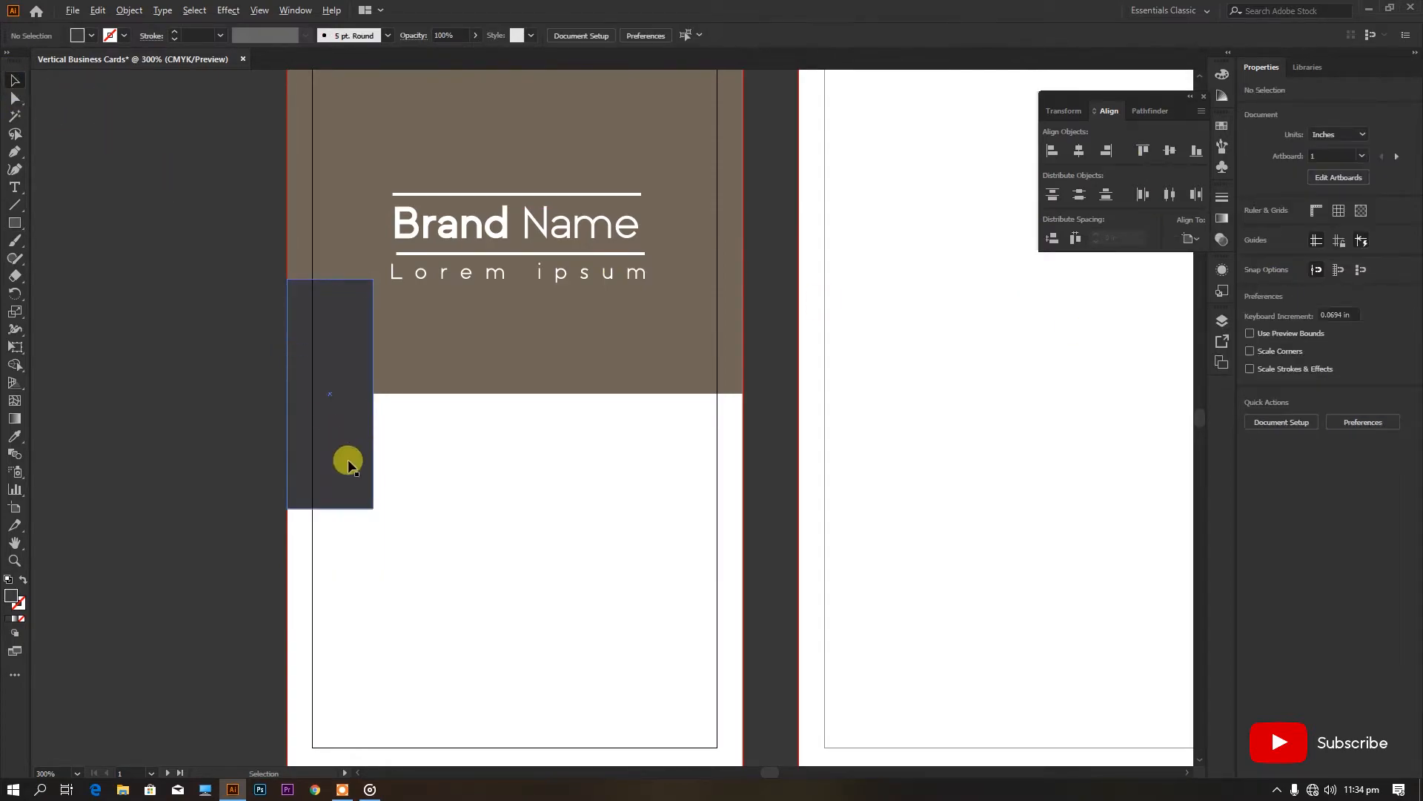
Step: Add a placeholder text line on the first card's white half and set its tracking to 0
{"action": "key", "text": "ctrl+minus"}
{"action": "left_click", "coordinate": [15, 187]}
{"action": "left_click", "coordinate": [424, 473]}
{"action": "left_click", "coordinate": [1368, 414]}
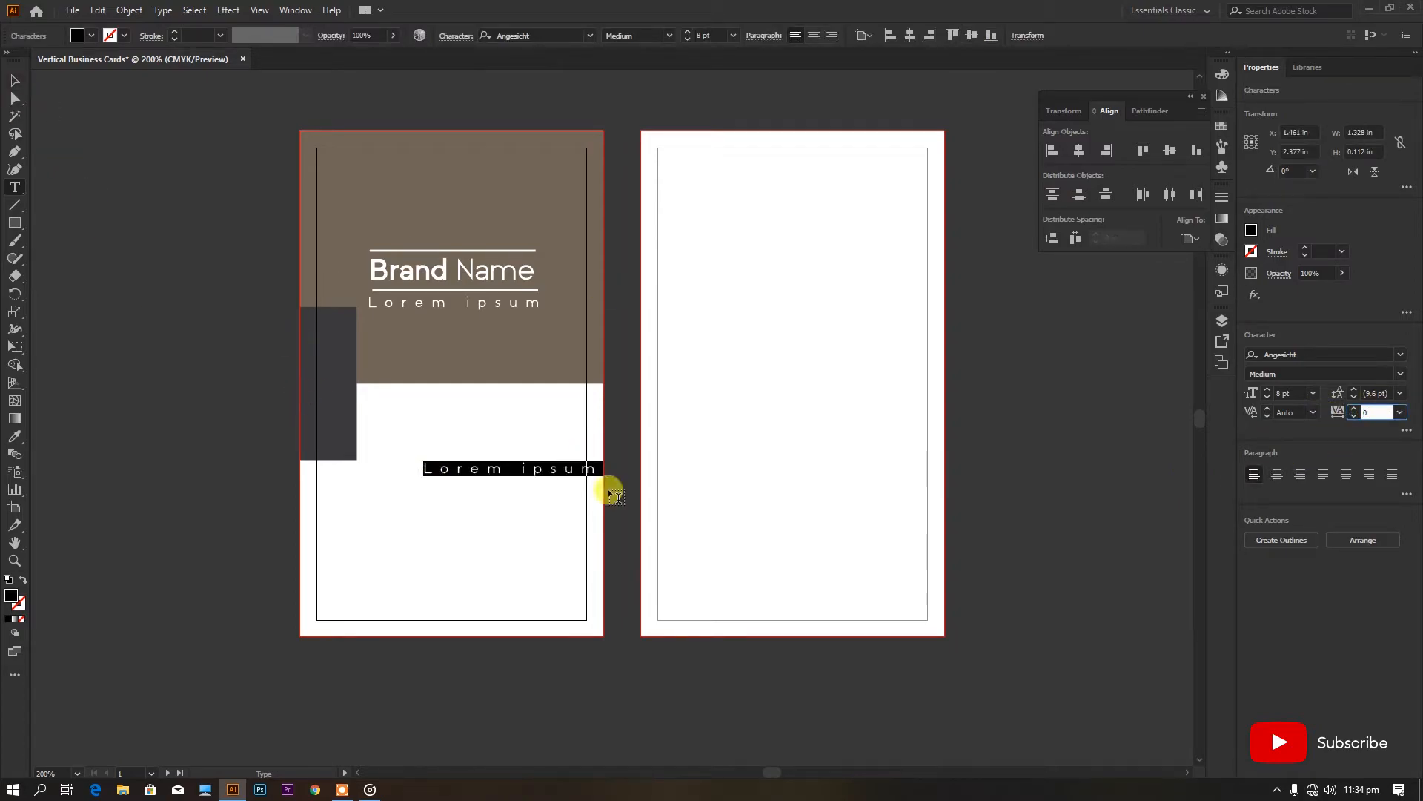
{"action": "left_click", "coordinate": [15, 80]}
{"action": "left_click", "coordinate": [483, 470]}
{"action": "left_click_drag", "start_coordinate": [482, 467], "coordinate": [475, 467]}
Step: Set the placeholder text on the first card to 15 pt in the Bold style
{"action": "left_click", "coordinate": [1267, 389]}
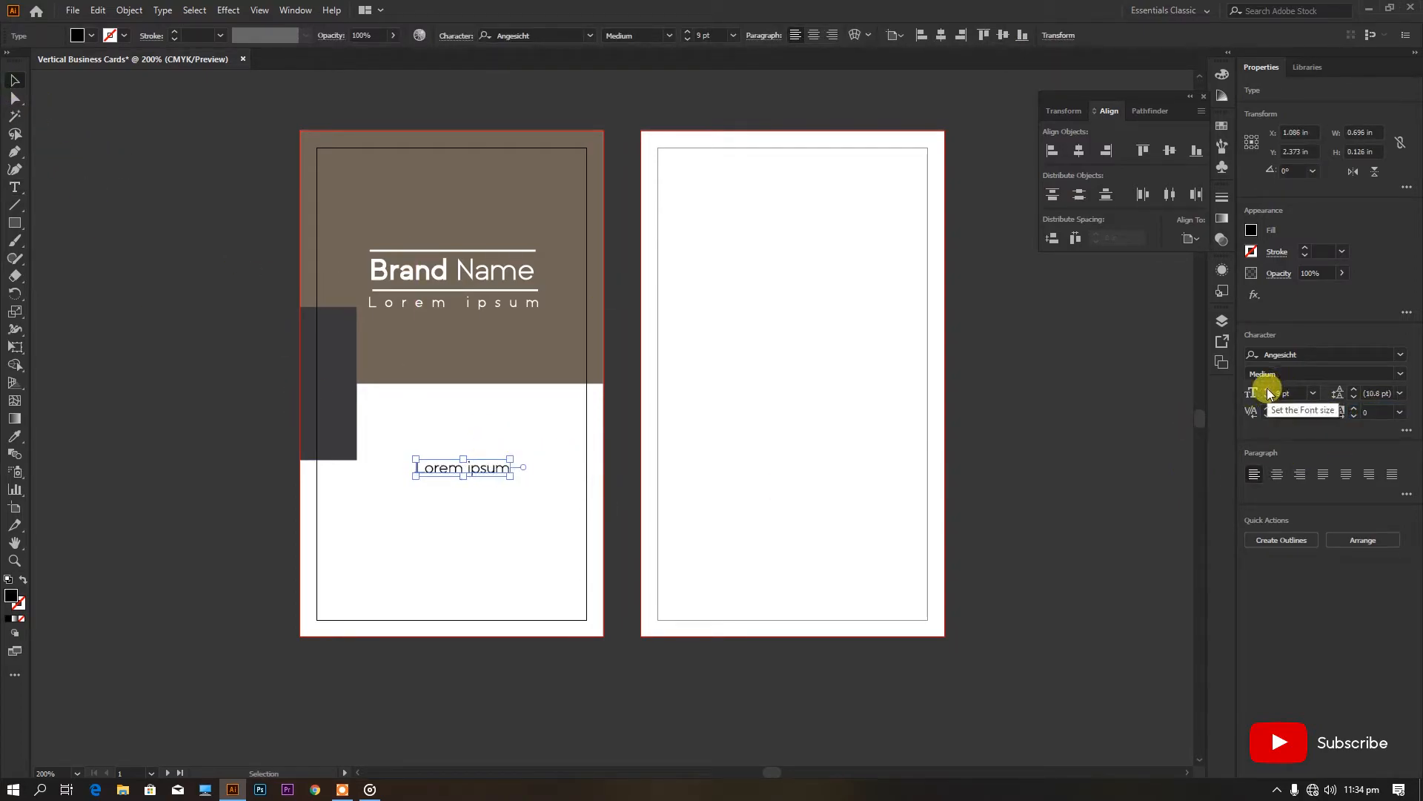
{"action": "left_click", "coordinate": [1260, 390]}
{"action": "type", "text": "15"}
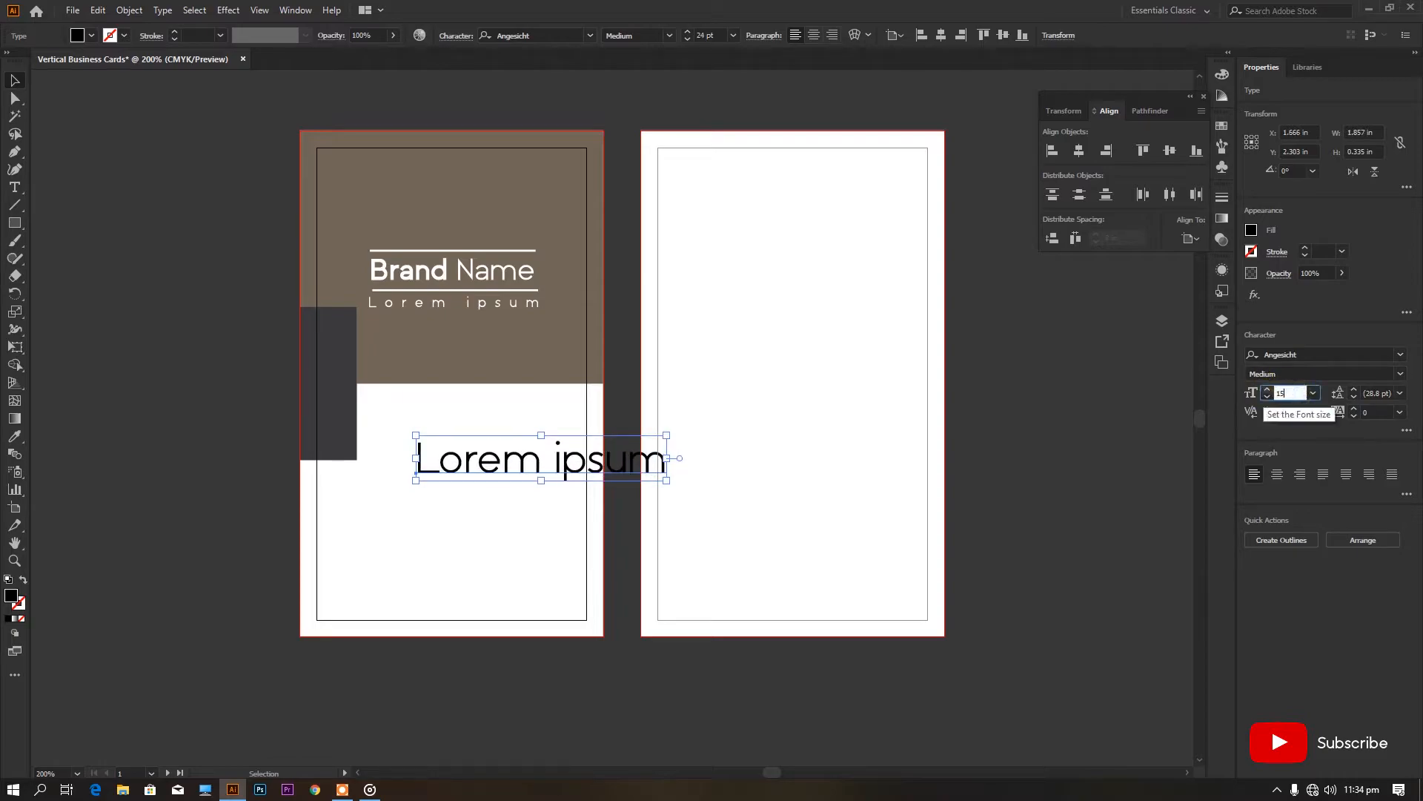
{"action": "key", "text": "Return"}
{"action": "left_click", "coordinate": [1403, 374]}
{"action": "left_click", "coordinate": [1342, 428]}
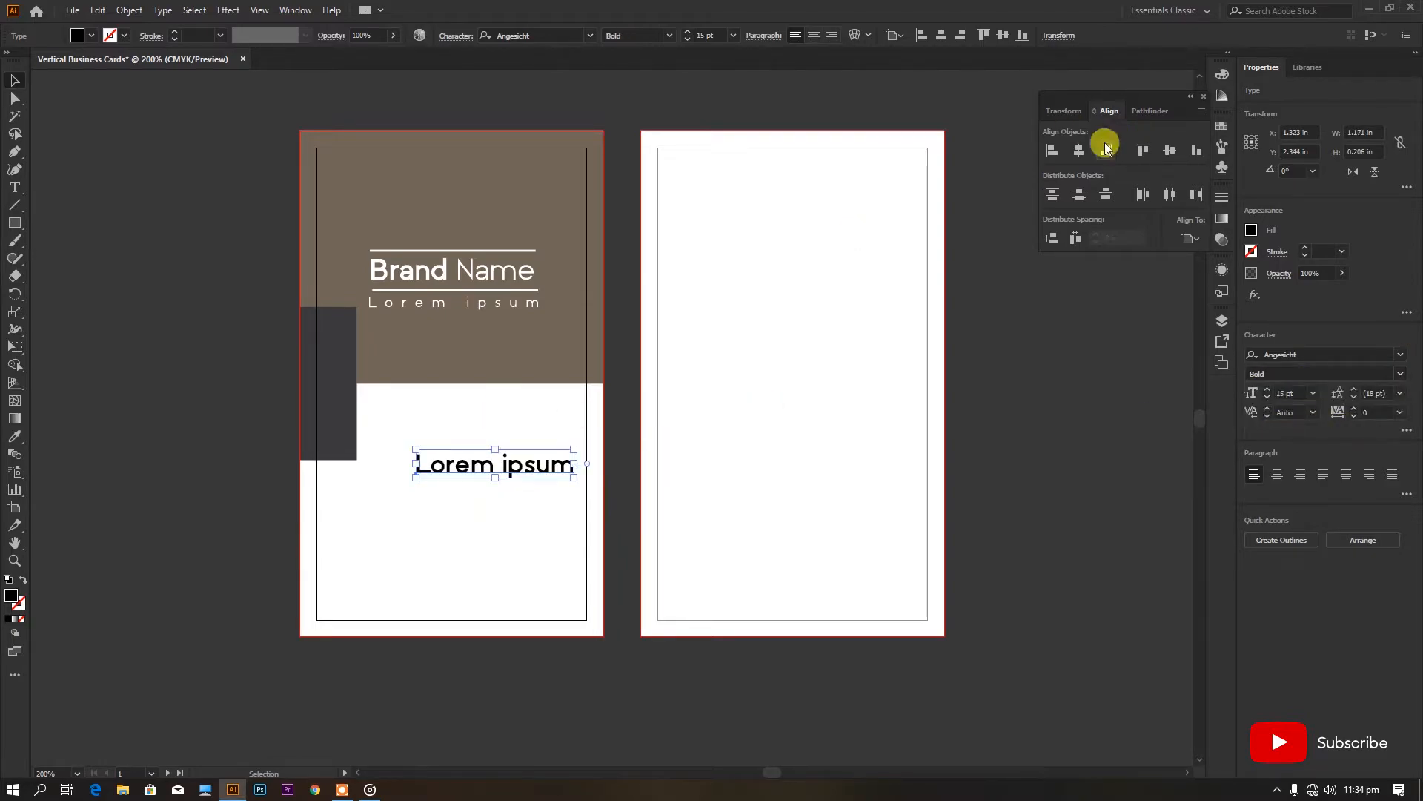
Step: Replace the placeholder with the cardholder's full name in capitals and center it horizontally on the card
{"action": "left_click", "coordinate": [1080, 151]}
{"action": "double_click", "coordinate": [461, 464]}
{"action": "key", "text": "ctrl+a"}
{"action": "type", "text": "J"}
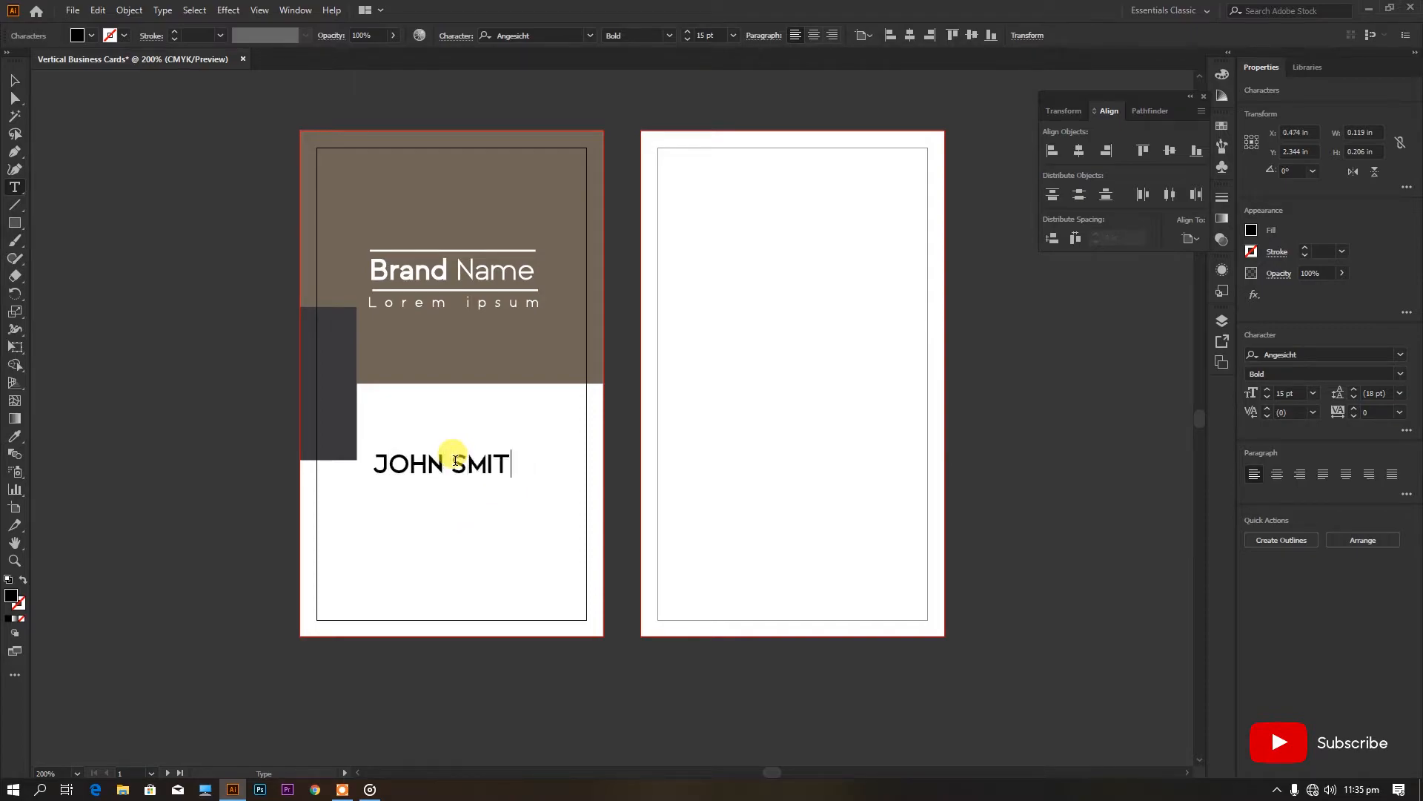
{"action": "left_click", "coordinate": [15, 80]}
{"action": "left_click", "coordinate": [1080, 151]}
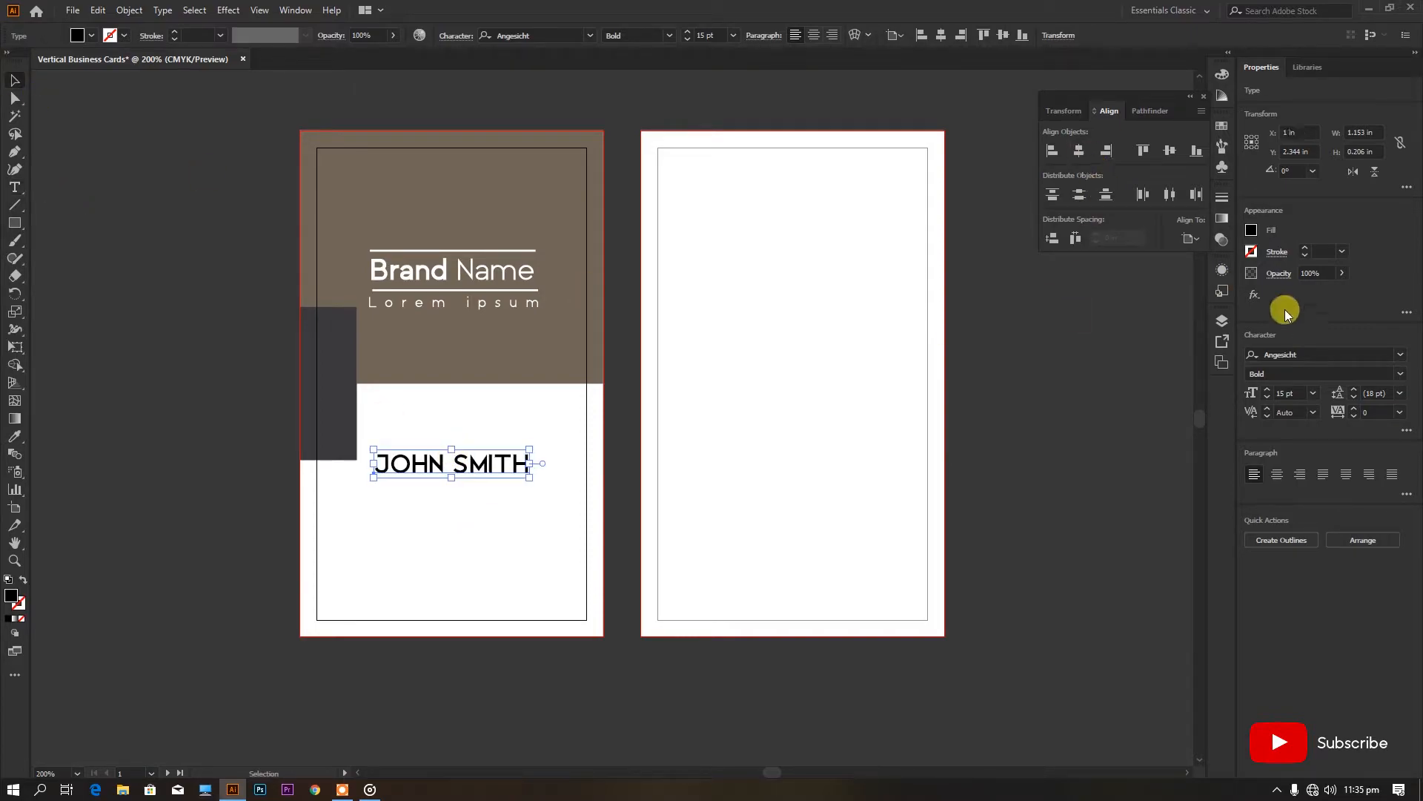
Step: Fill the cardholder's name with the dark gray C=0 M=0 Y=0 K=90 swatch
{"action": "left_click", "coordinate": [1251, 231]}
{"action": "double_click", "coordinate": [1110, 326]}
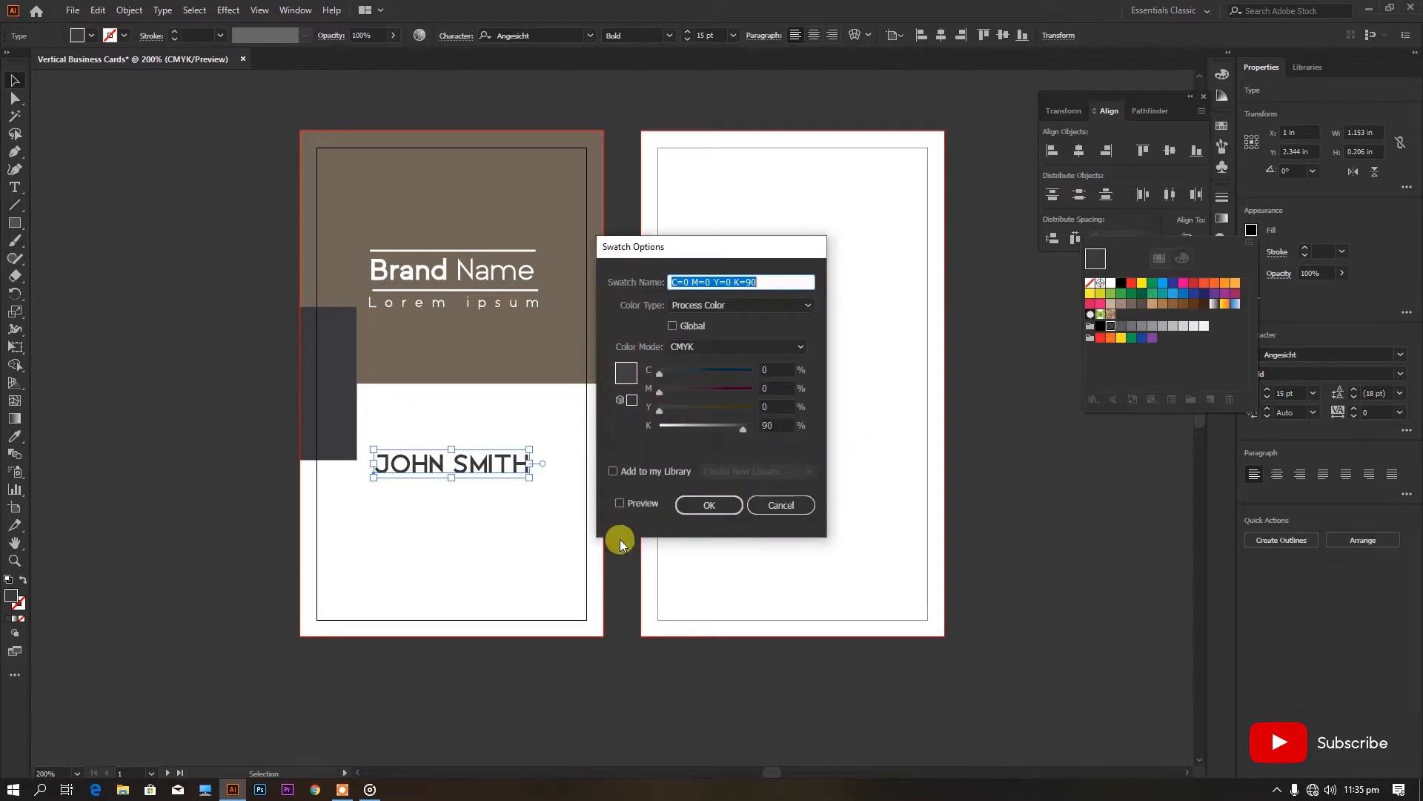
{"action": "left_click", "coordinate": [700, 508]}
Step: Add another text line below the name on the first card, set to 8 pt Medium
{"action": "left_click", "coordinate": [15, 187]}
{"action": "left_click", "coordinate": [404, 524]}
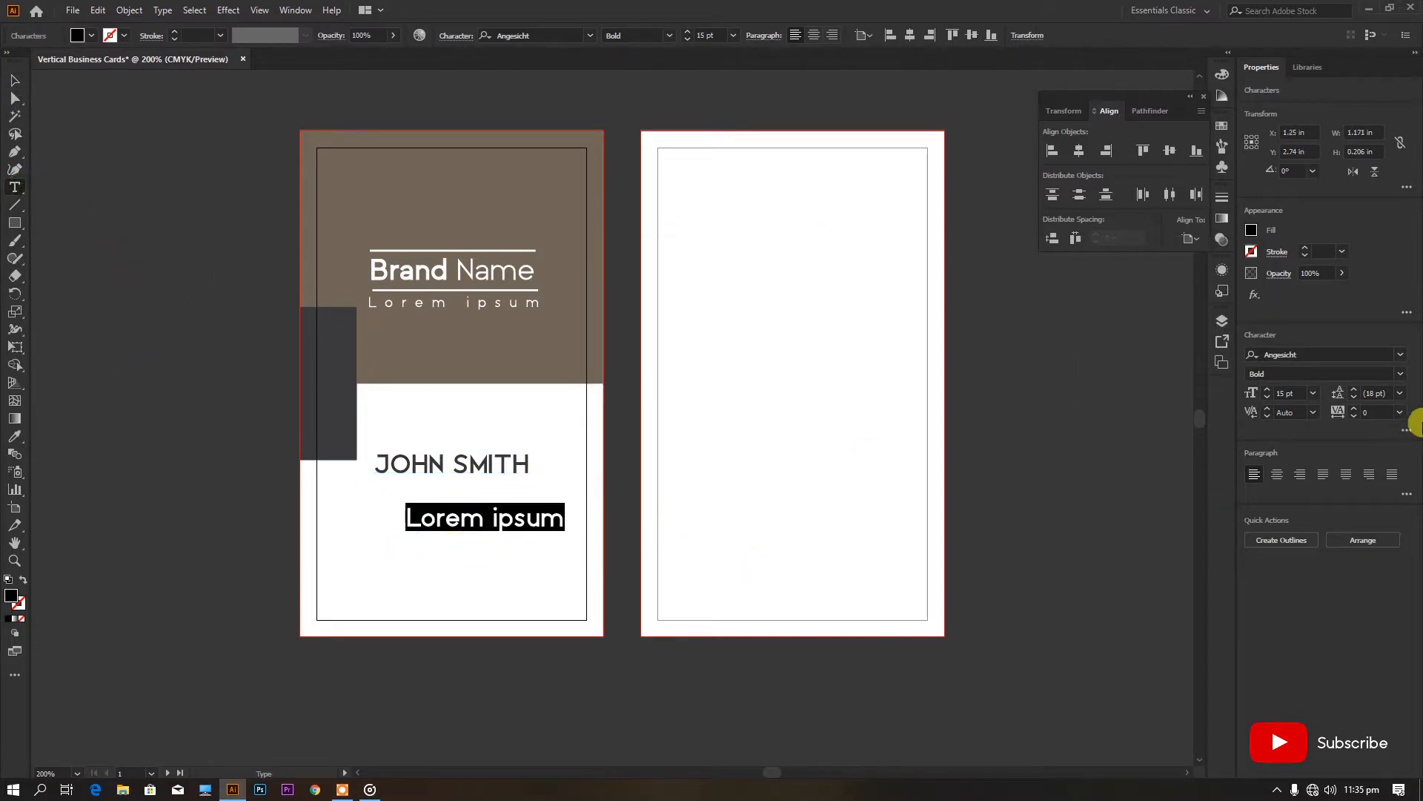
{"action": "scroll", "coordinate": [1297, 390], "scroll_direction": "down", "scroll_amount": 8}
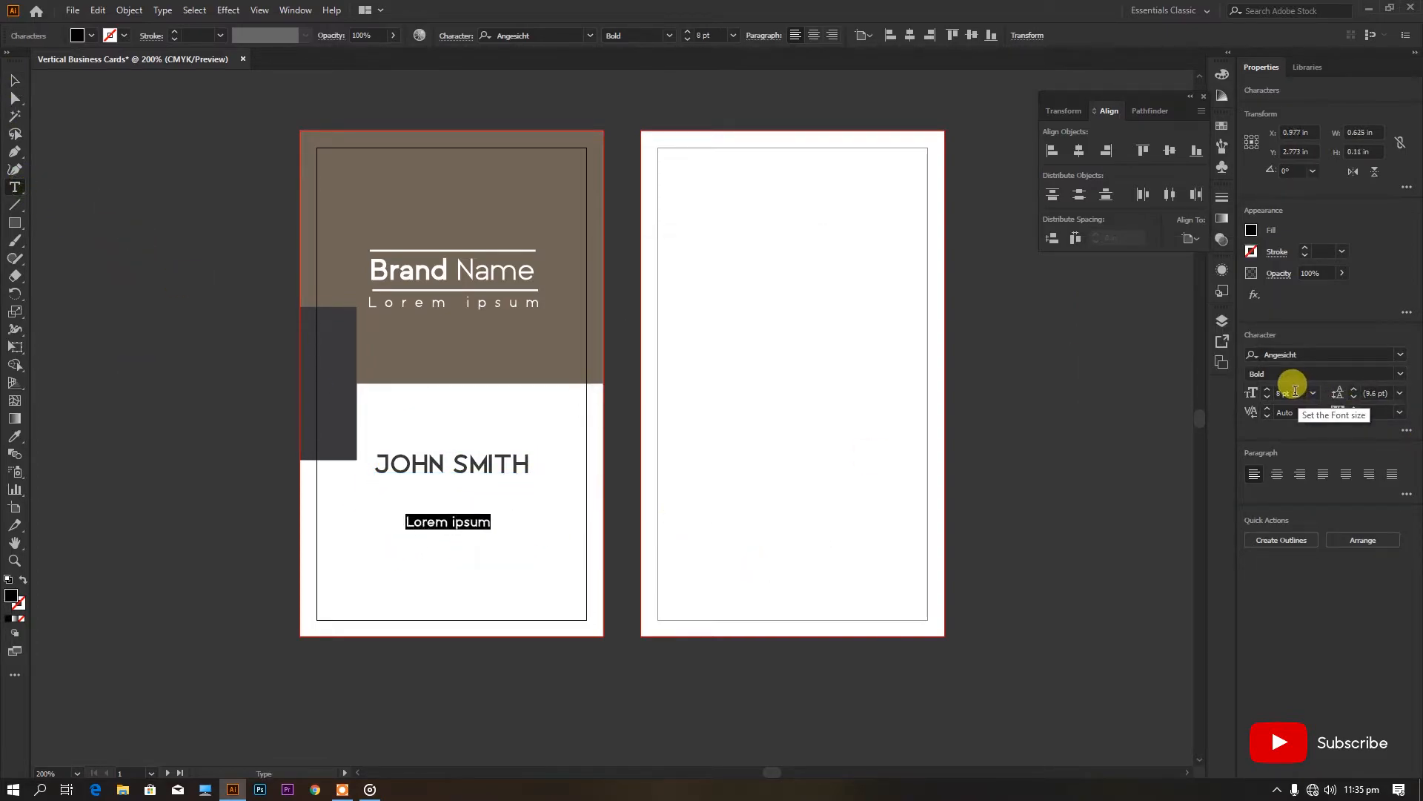
{"action": "left_click", "coordinate": [1399, 375]}
{"action": "left_click", "coordinate": [1390, 389]}
{"action": "left_click", "coordinate": [1400, 376]}
{"action": "left_click", "coordinate": [1301, 389]}
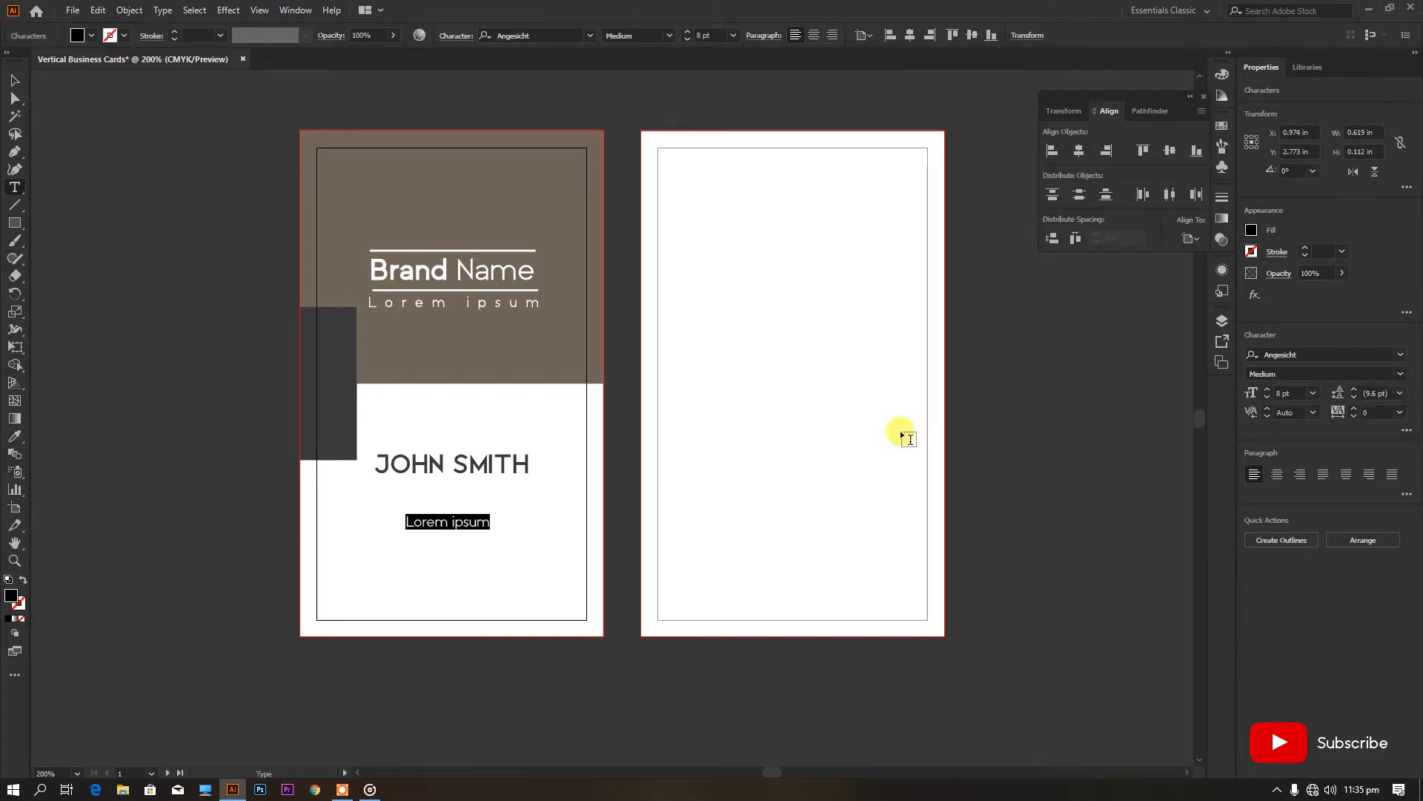
Step: Make the new line read Graphic Designer and fill it with the same dark gray swatch as the name
{"action": "left_click", "coordinate": [411, 504]}
{"action": "type", "text": "Graphic Designer"}
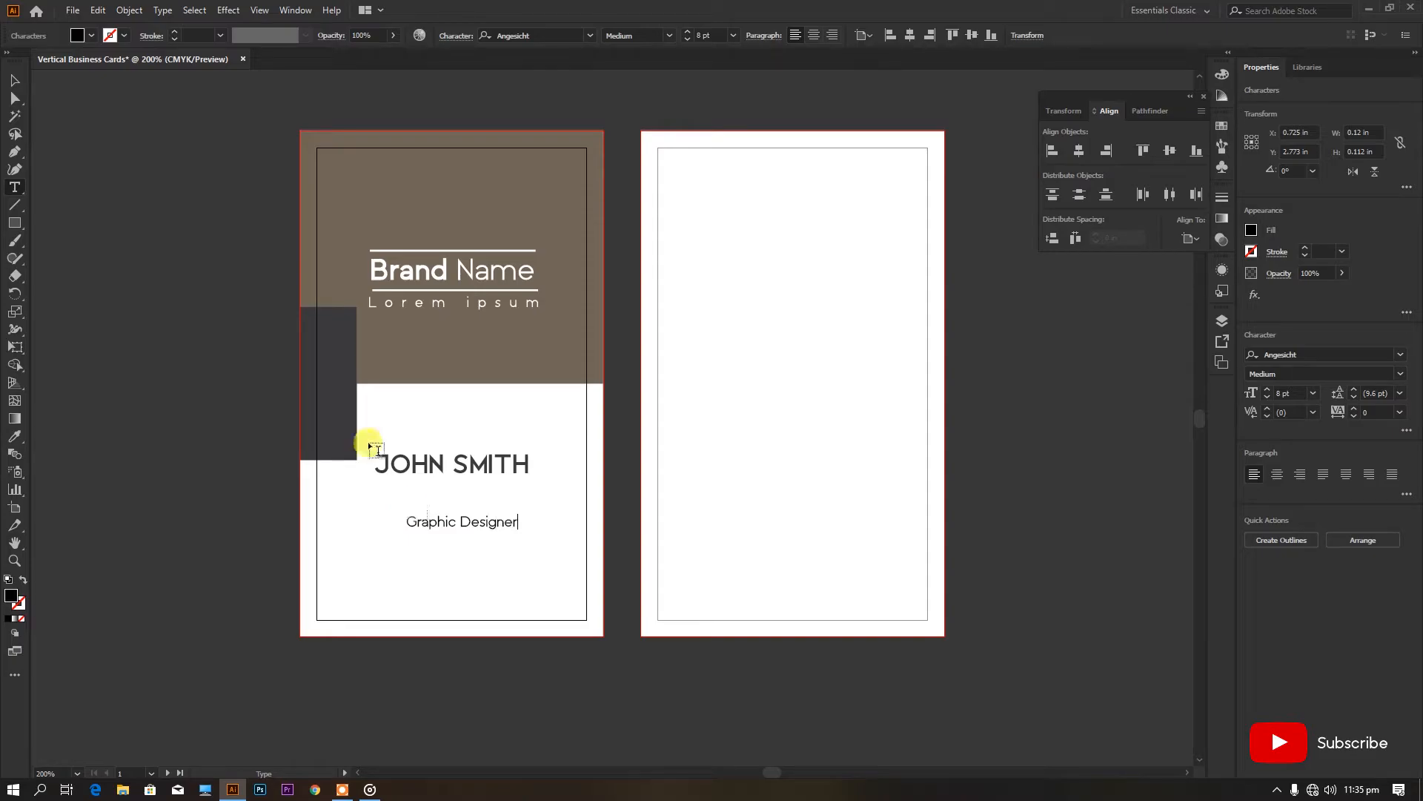
{"action": "left_click", "coordinate": [15, 80]}
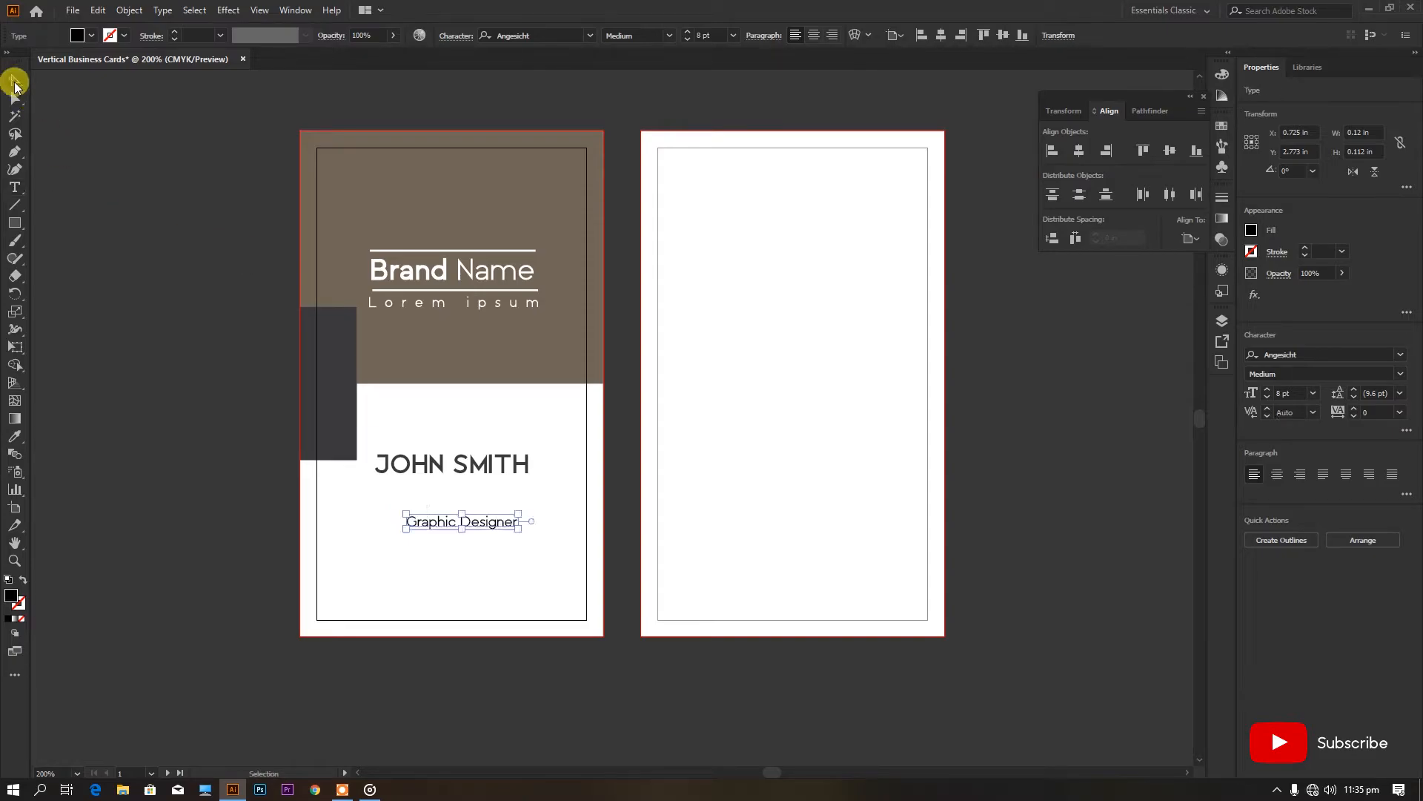
{"action": "left_click", "coordinate": [1251, 229]}
{"action": "left_click", "coordinate": [1112, 330]}
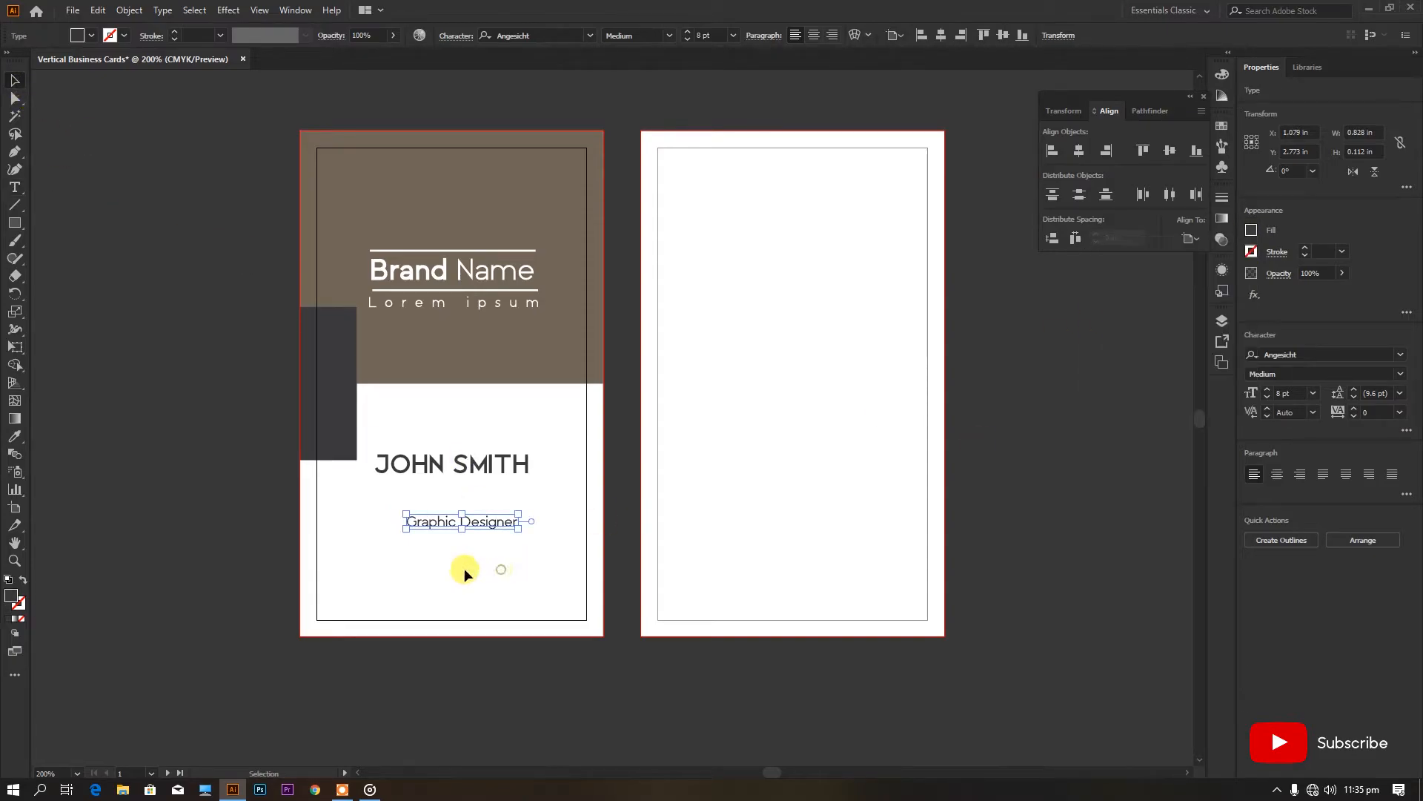
Step: Move the job title up directly beneath the name, lined up with the name's right end
{"action": "scroll", "coordinate": [466, 563], "scroll_direction": "up", "scroll_amount": 2}
{"action": "left_click_drag", "start_coordinate": [547, 483], "coordinate": [541, 404]}
{"action": "left_click", "coordinate": [541, 437]}
{"action": "scroll", "coordinate": [499, 469], "scroll_direction": "down", "scroll_amount": 3}
{"action": "scroll", "coordinate": [862, 495], "scroll_direction": "down", "scroll_amount": 1}
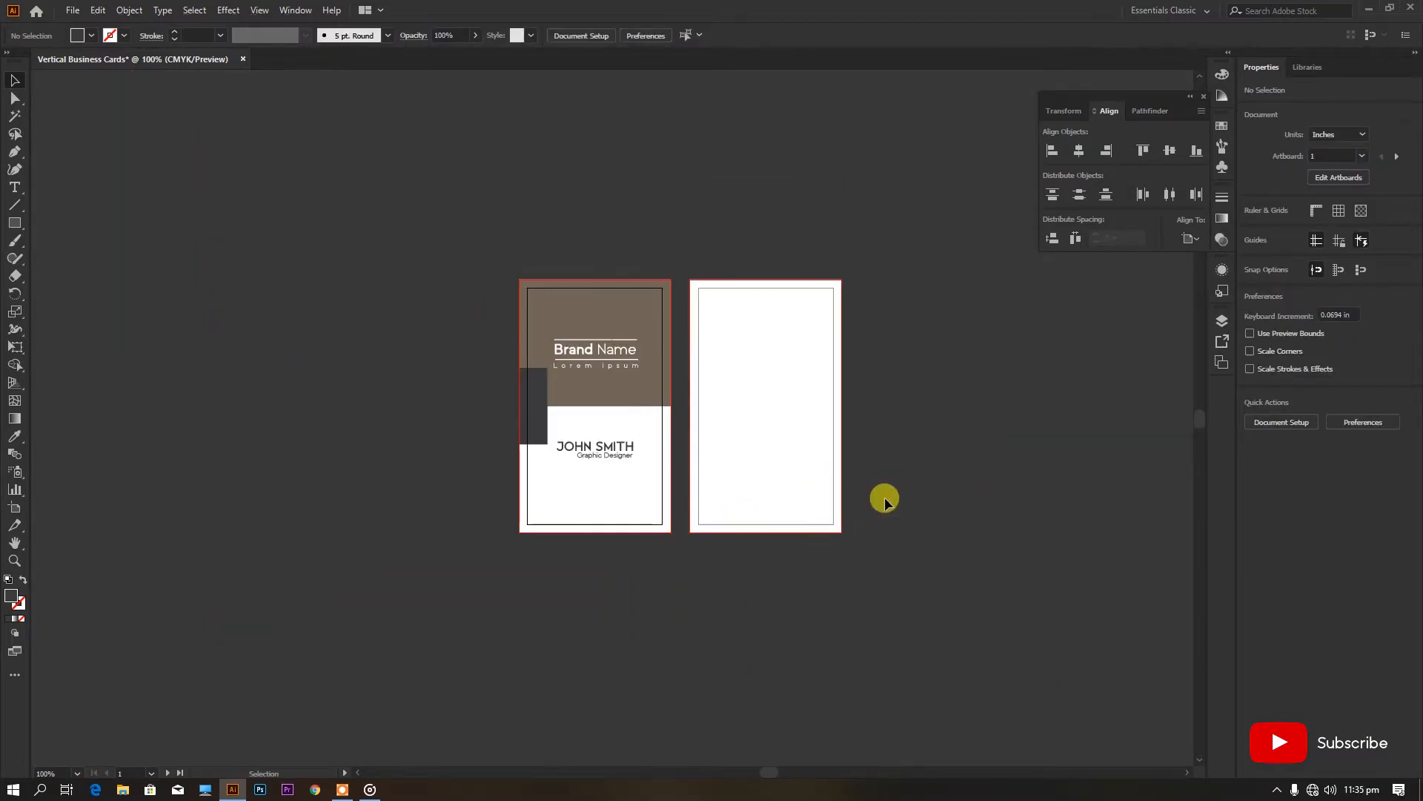
{"action": "scroll", "coordinate": [889, 485], "scroll_direction": "up", "scroll_amount": 1}
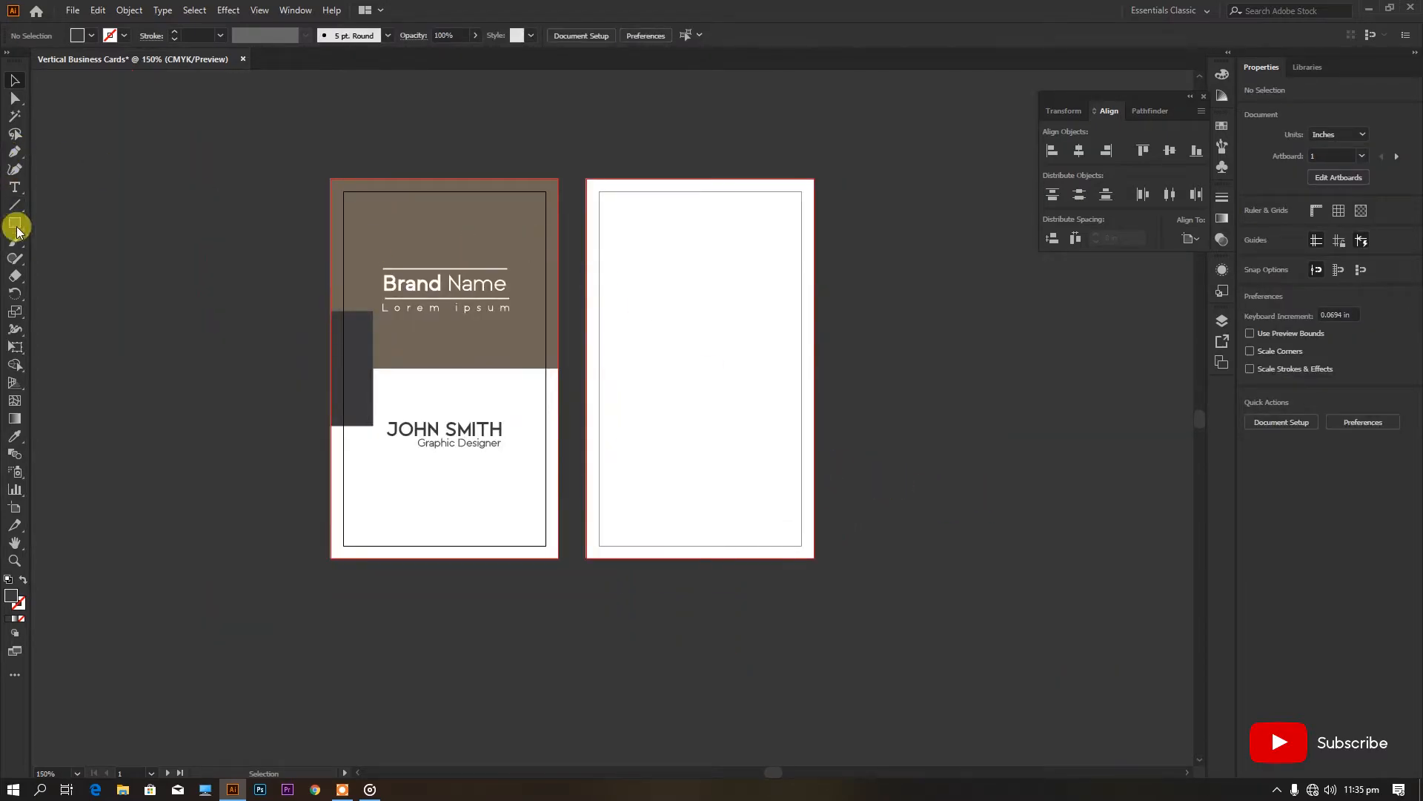
Step: Unlock the background rectangles and copy the brown block onto the second card's lower half
{"action": "left_click", "coordinate": [132, 10]}
{"action": "left_click", "coordinate": [192, 131]}
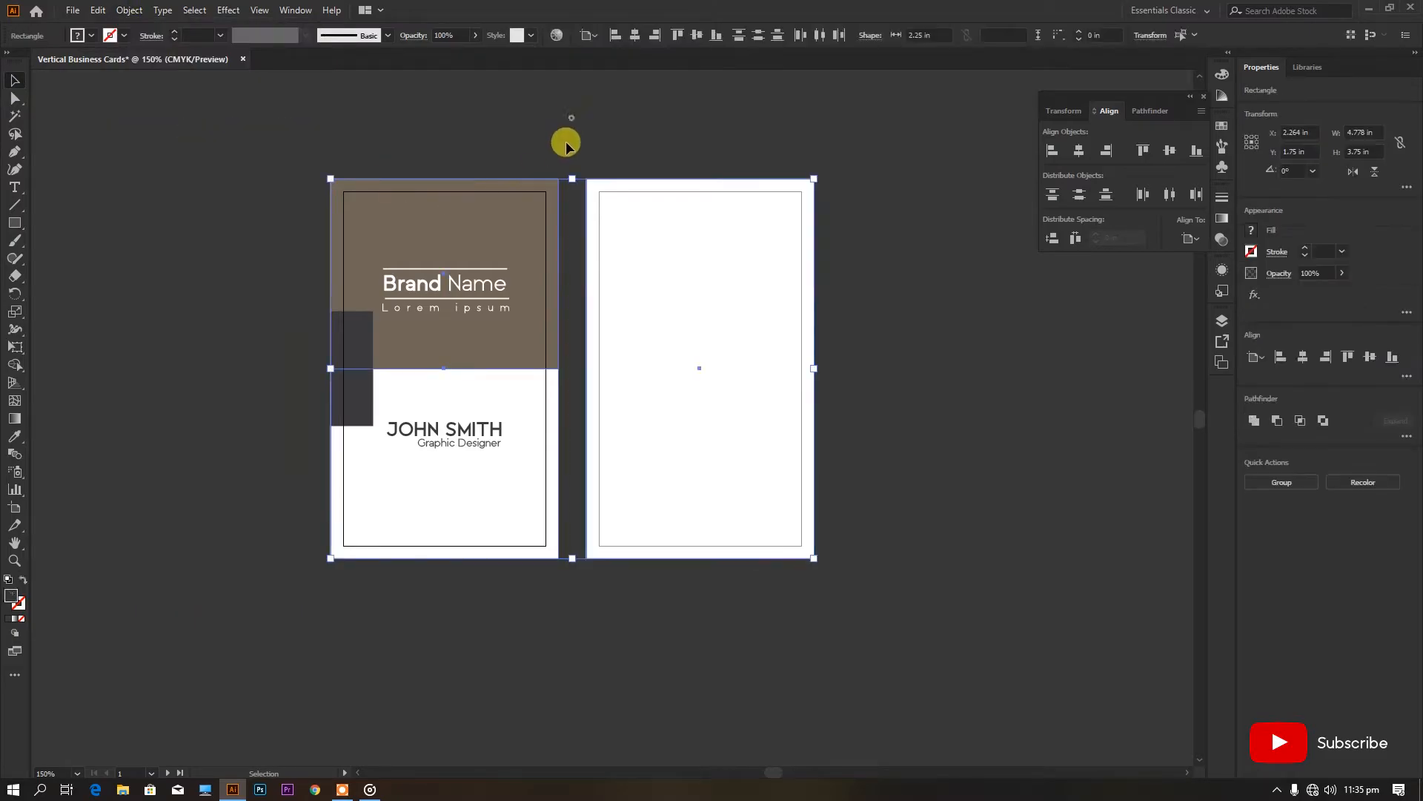
{"action": "left_click_drag", "start_coordinate": [505, 225], "coordinate": [762, 413]}
Step: Lock the background rectangles and the brown blocks on both cards
{"action": "left_click_drag", "start_coordinate": [266, 134], "coordinate": [791, 429]}
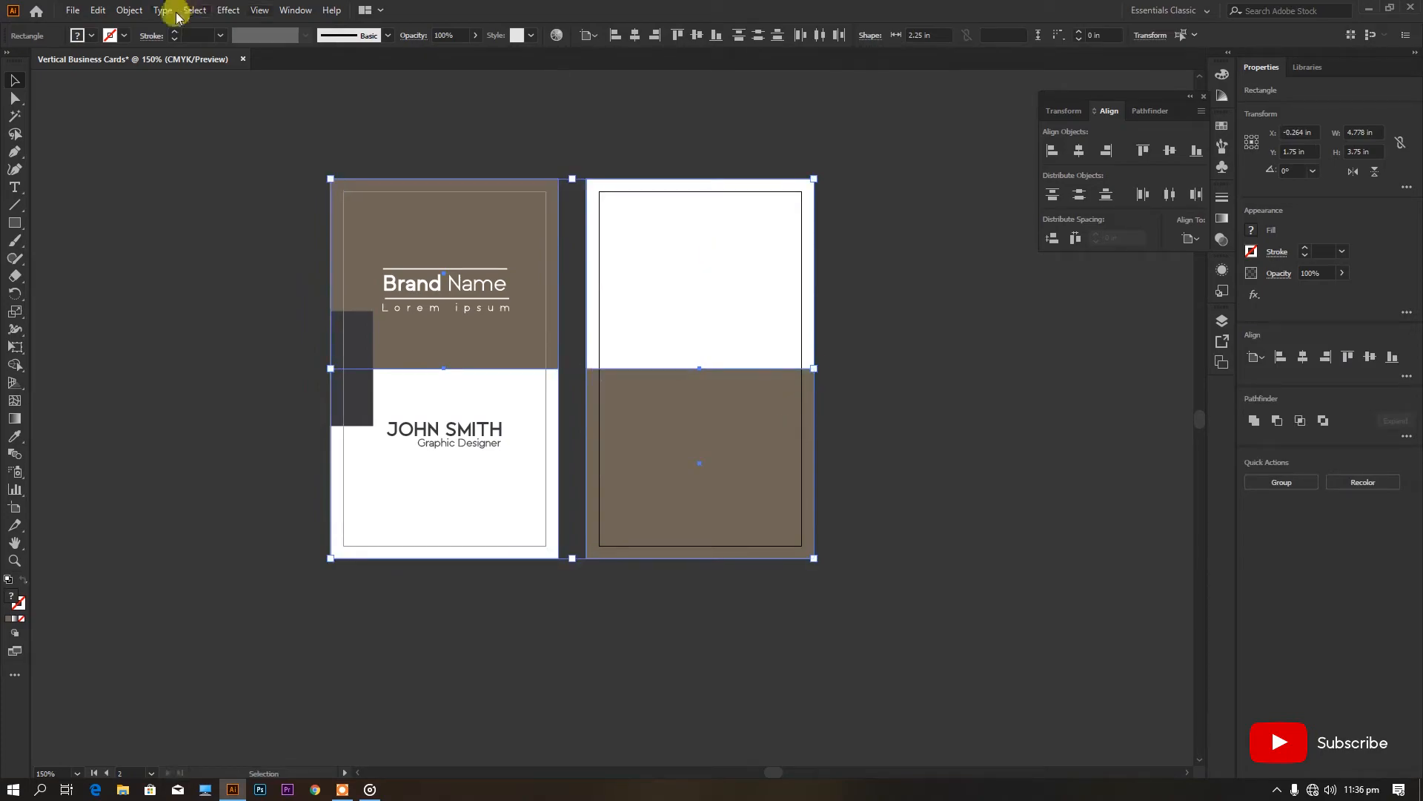
{"action": "left_click", "coordinate": [129, 11]}
{"action": "mouse_move", "coordinate": [175, 118]}
{"action": "left_click", "coordinate": [333, 118]}
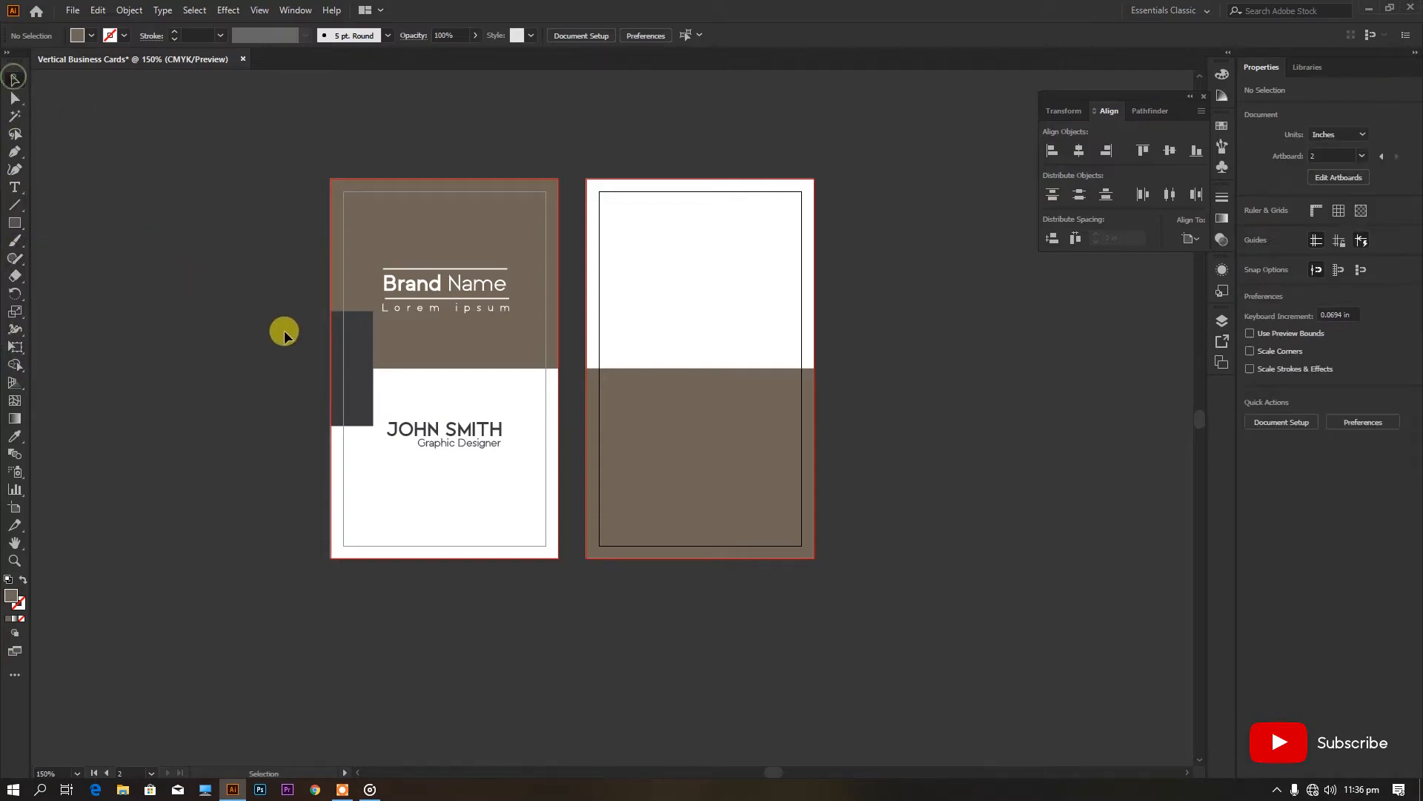
Step: Copy the dark gray rectangle to the second card, turned horizontal and centered on the artboard
{"action": "left_click", "coordinate": [356, 348]}
{"action": "left_click_drag", "start_coordinate": [356, 375], "coordinate": [703, 367]}
{"action": "left_click_drag", "start_coordinate": [722, 296], "coordinate": [756, 391]}
{"action": "left_click", "coordinate": [1190, 239]}
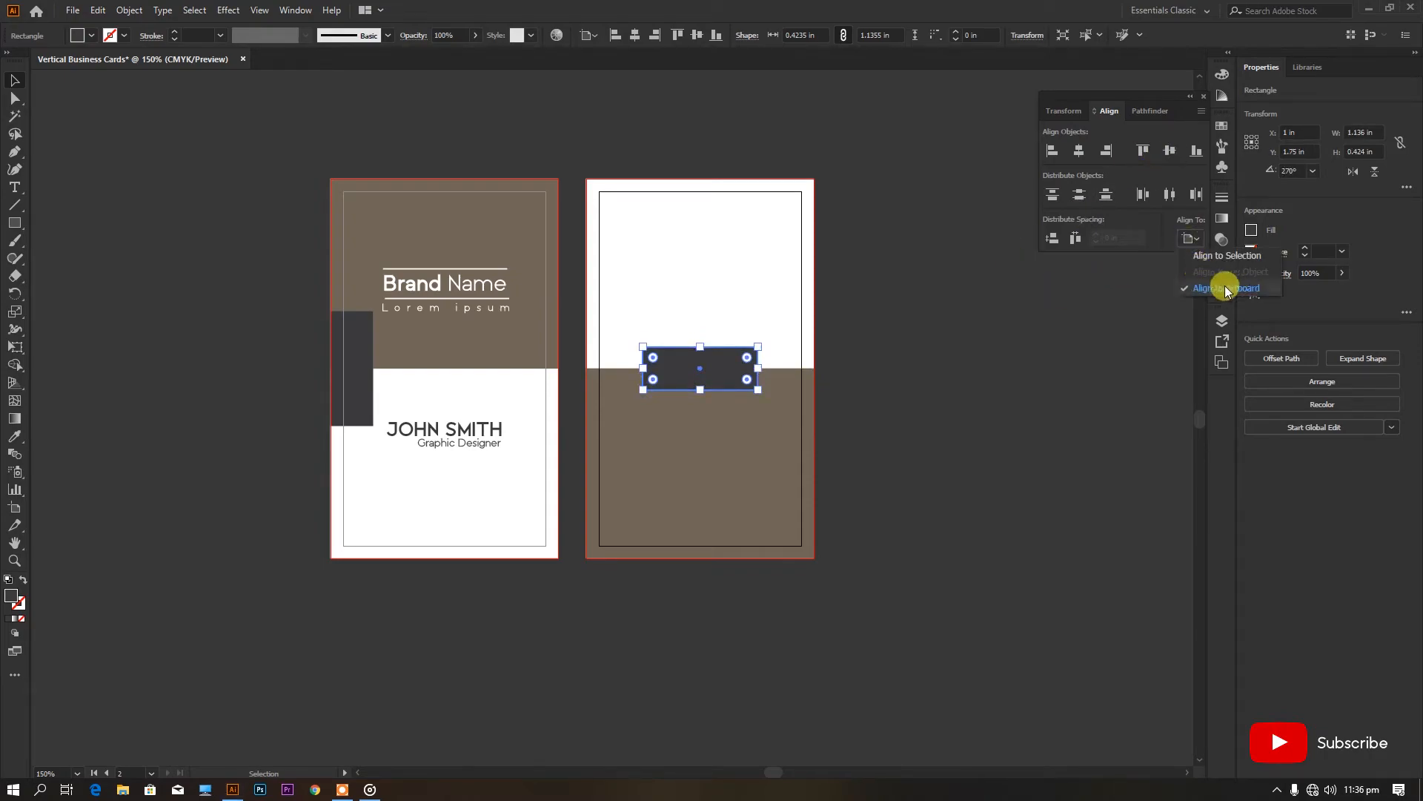
{"action": "left_click", "coordinate": [741, 322]}
{"action": "left_click", "coordinate": [942, 404]}
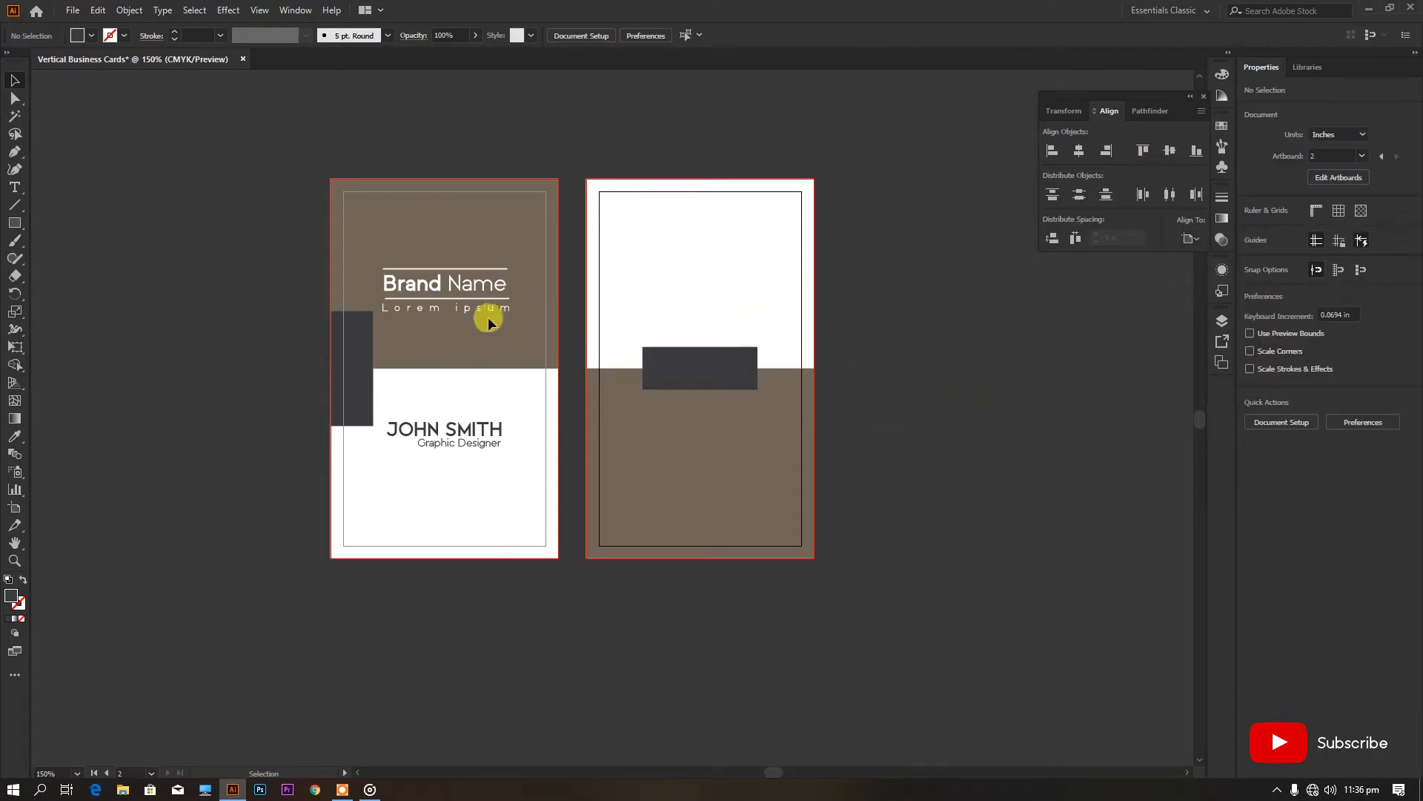
Step: Place a copy of the brand name group in front of the second card's dark rectangle, scaled down to fit inside it
{"action": "left_click_drag", "start_coordinate": [468, 305], "coordinate": [747, 396]}
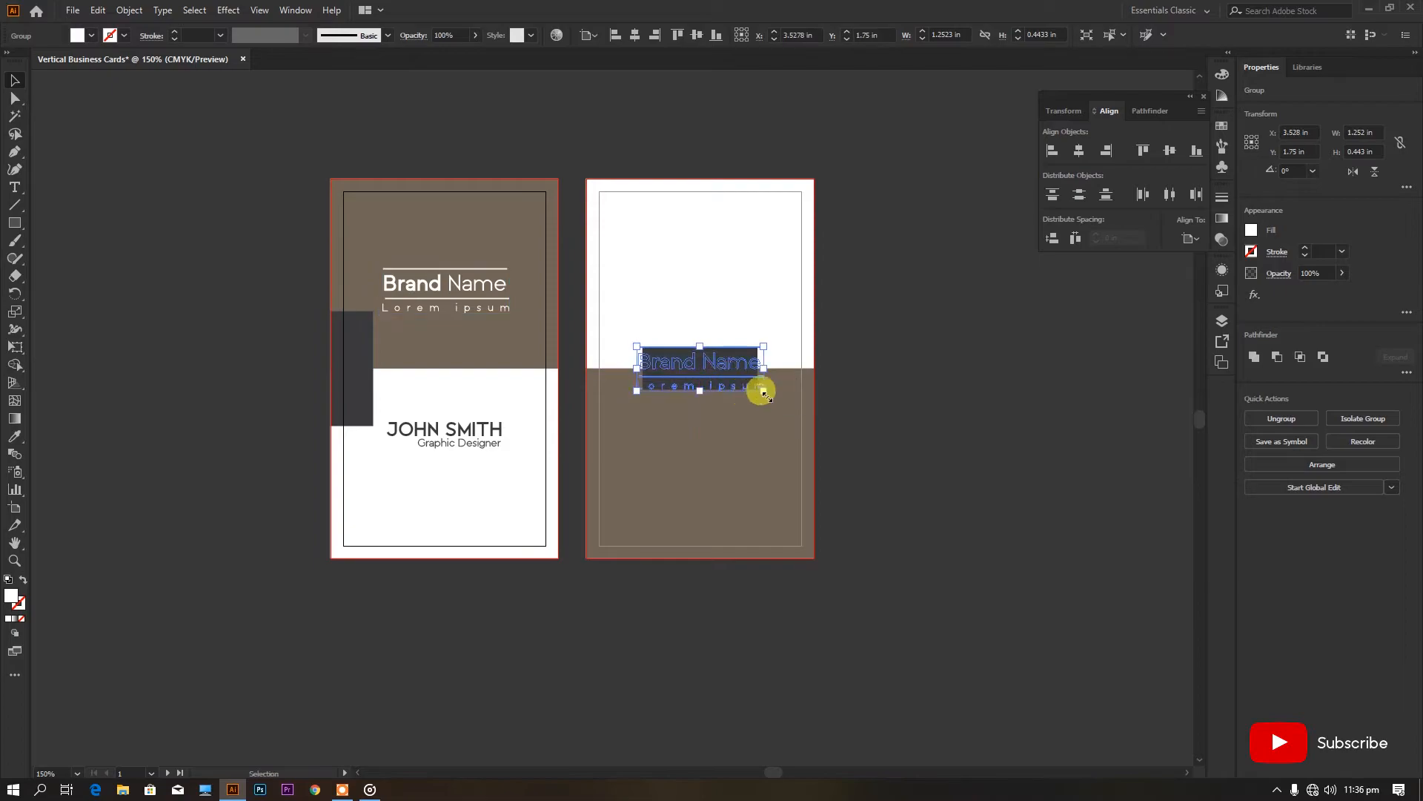
{"action": "right_click", "coordinate": [747, 396]}
{"action": "mouse_move", "coordinate": [786, 546]}
{"action": "left_click", "coordinate": [941, 565]}
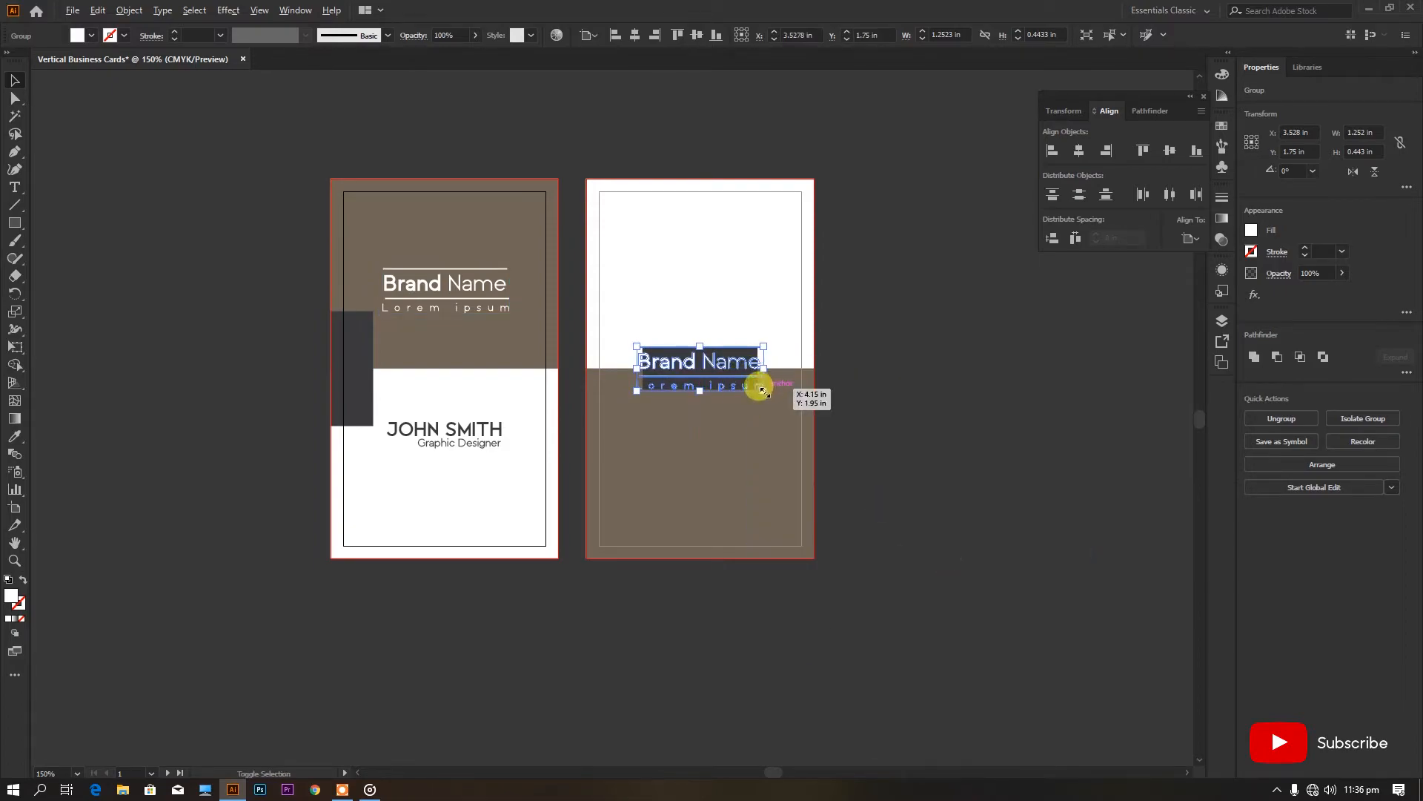
{"action": "left_click", "coordinate": [899, 413]}
Step: Copy the job title text to the second card's brown half, replace it with a phone number and fill it white
{"action": "scroll", "coordinate": [899, 413], "scroll_direction": "down", "scroll_amount": 1}
{"action": "left_click_drag", "start_coordinate": [478, 410], "coordinate": [699, 421]}
{"action": "triple_click", "coordinate": [696, 398]}
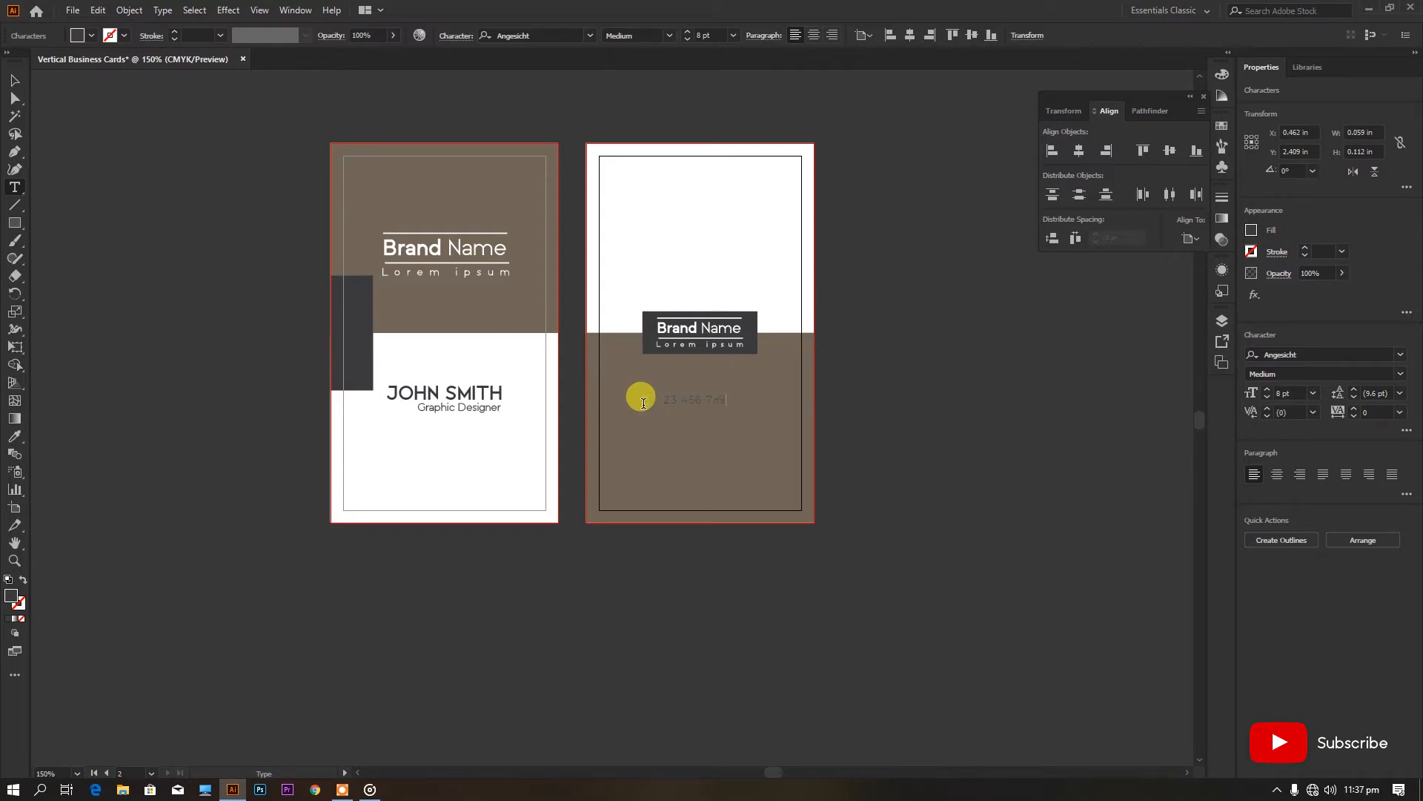
{"action": "left_click", "coordinate": [15, 80]}
{"action": "left_click", "coordinate": [1252, 230]}
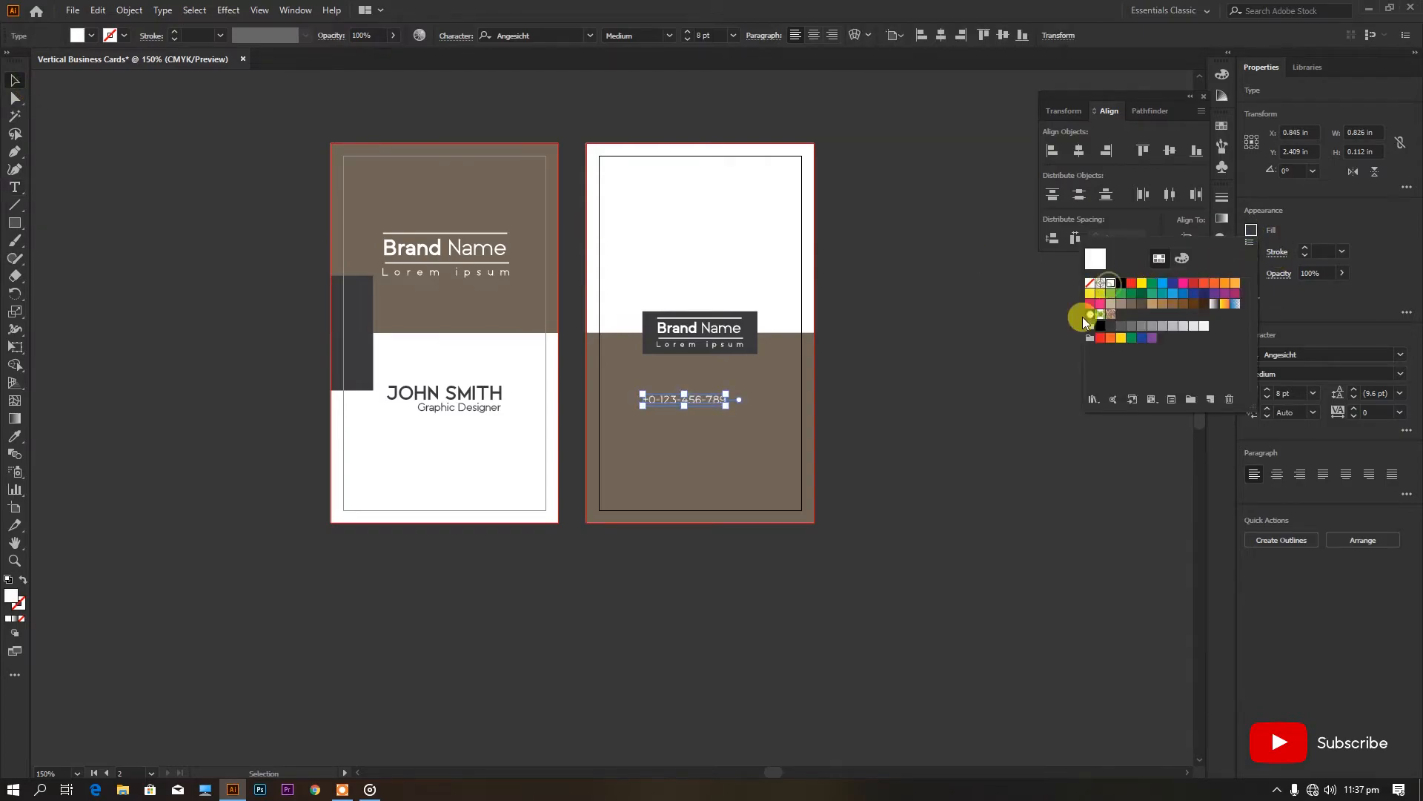
{"action": "left_click_drag", "start_coordinate": [708, 401], "coordinate": [708, 419], "text": "alt"}
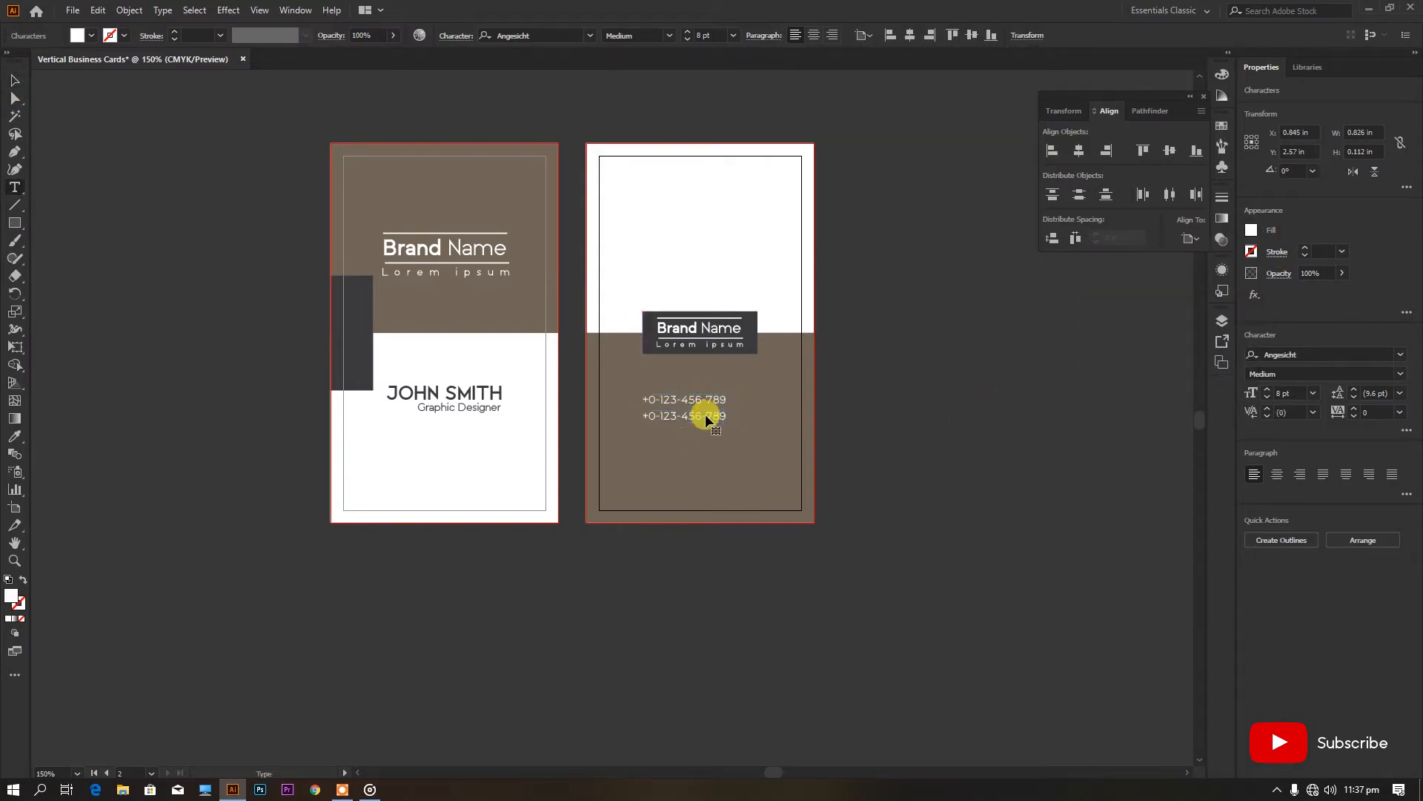
{"action": "left_click", "coordinate": [15, 80]}
{"action": "scroll", "coordinate": [730, 461], "scroll_direction": "up", "scroll_amount": 2, "text": "alt"}
{"action": "left_click_drag", "start_coordinate": [683, 368], "coordinate": [687, 413], "text": "alt"}
{"action": "triple_click", "coordinate": [686, 408]}
{"action": "type", "text": "Your Address Here"}
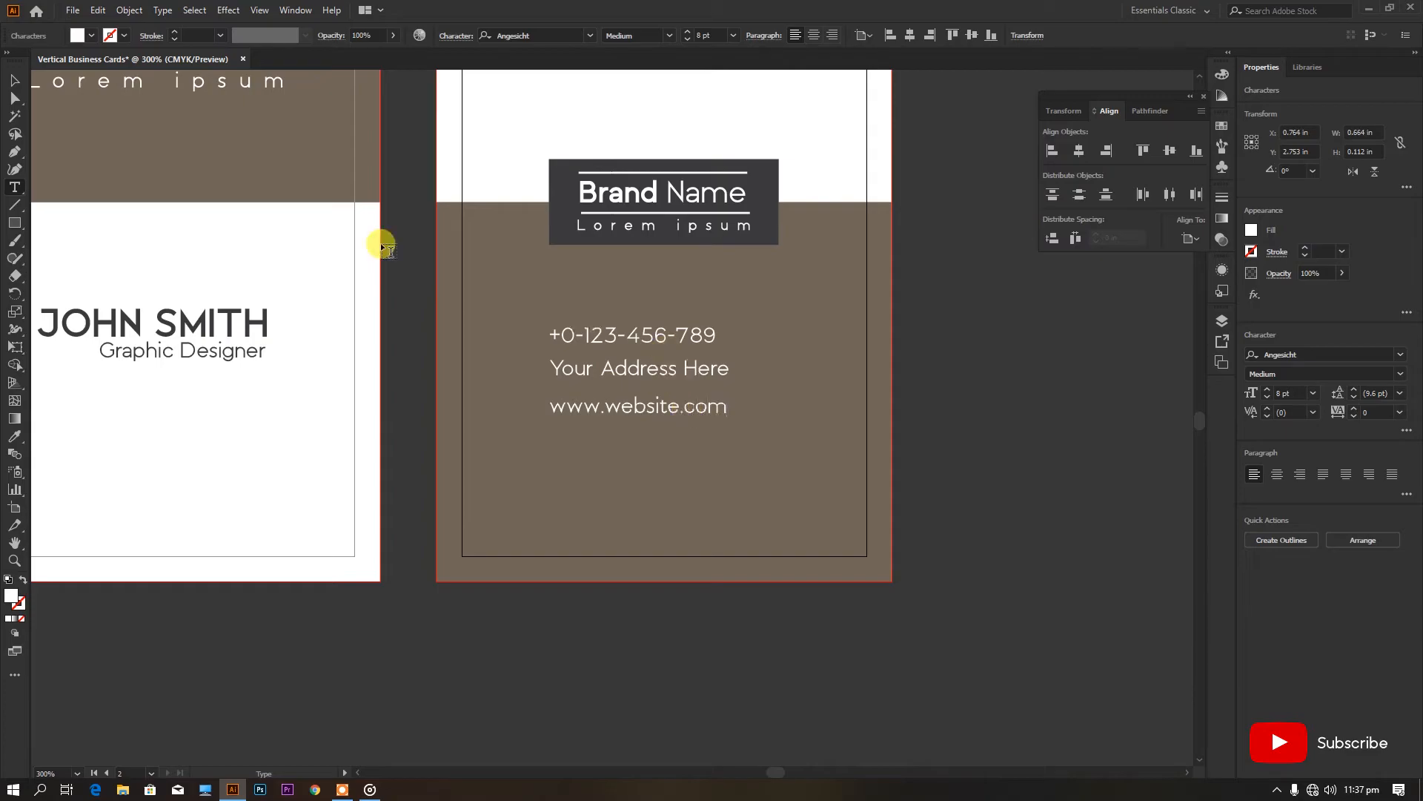
Step: Duplicate the website line just below itself and replace the copy's text with an e-mail address
{"action": "left_click", "coordinate": [14, 79]}
{"action": "mouse_move", "coordinate": [635, 407]}
{"action": "left_mouse_down"}
{"action": "mouse_move", "coordinate": [638, 435]}
{"action": "mouse_move", "coordinate": [665, 403]}
{"action": "mouse_move", "coordinate": [657, 418]}
{"action": "left_mouse_up"}
{"action": "scroll", "coordinate": [638, 435], "scroll_direction": "down", "scroll_amount": 1}
{"action": "scroll", "coordinate": [639, 426], "scroll_direction": "down", "scroll_amount": 1}
{"action": "double_click", "coordinate": [656, 418]}
{"action": "key", "text": "ctrl+a"}
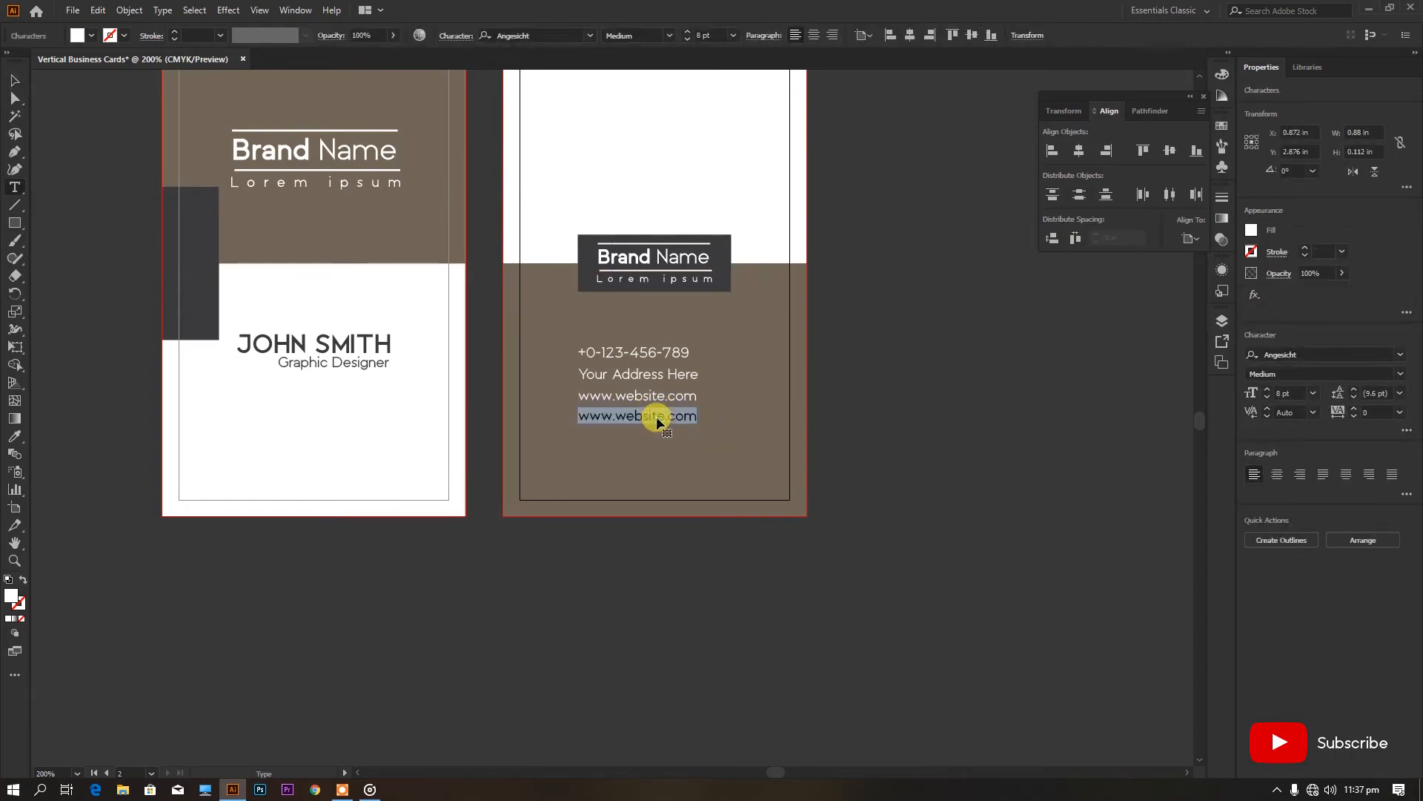
{"action": "type", "text": "Mail@Gmail"}
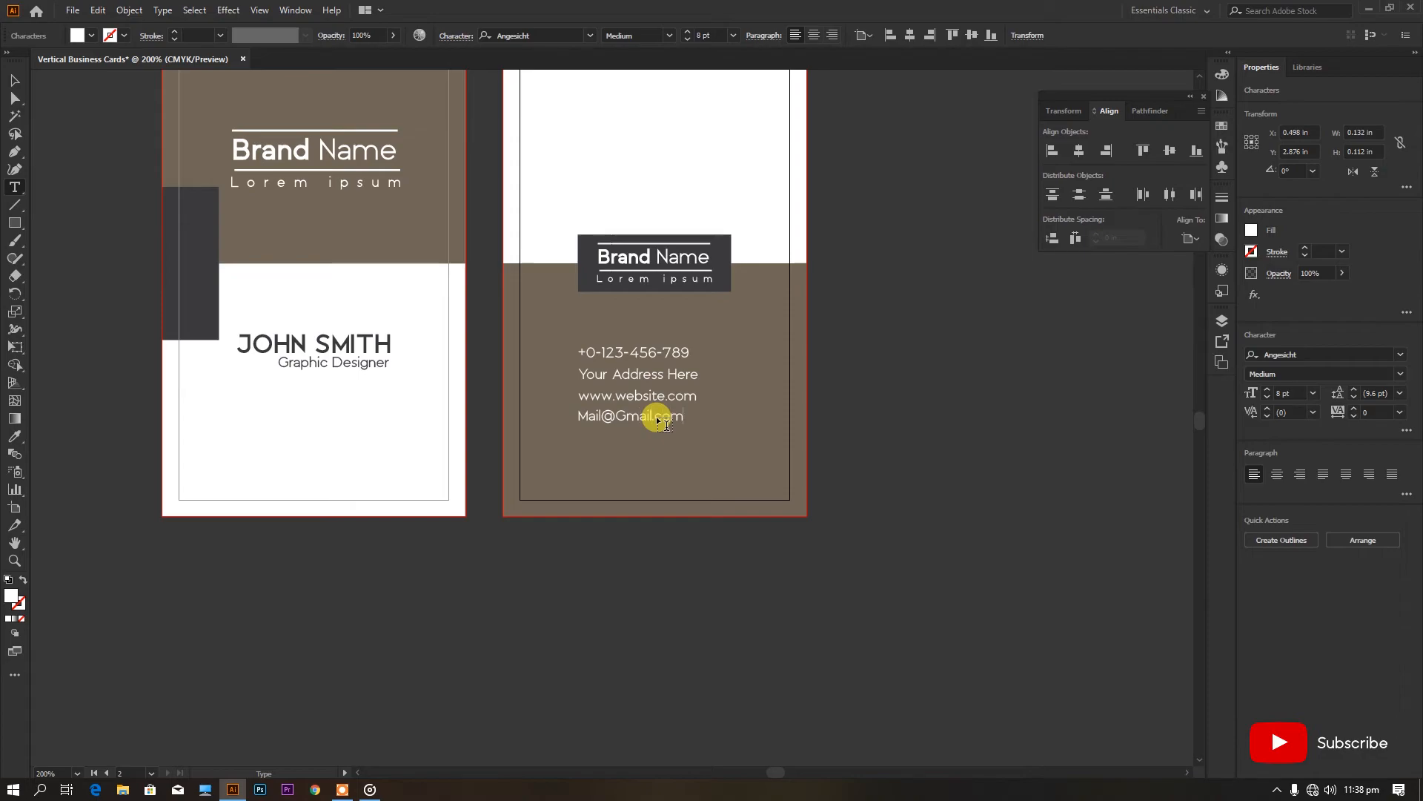
Step: Align the left edges of the four contact lines on the second card
{"action": "left_click", "coordinate": [15, 79]}
{"action": "left_click", "coordinate": [1190, 238]}
{"action": "left_click", "coordinate": [1205, 268]}
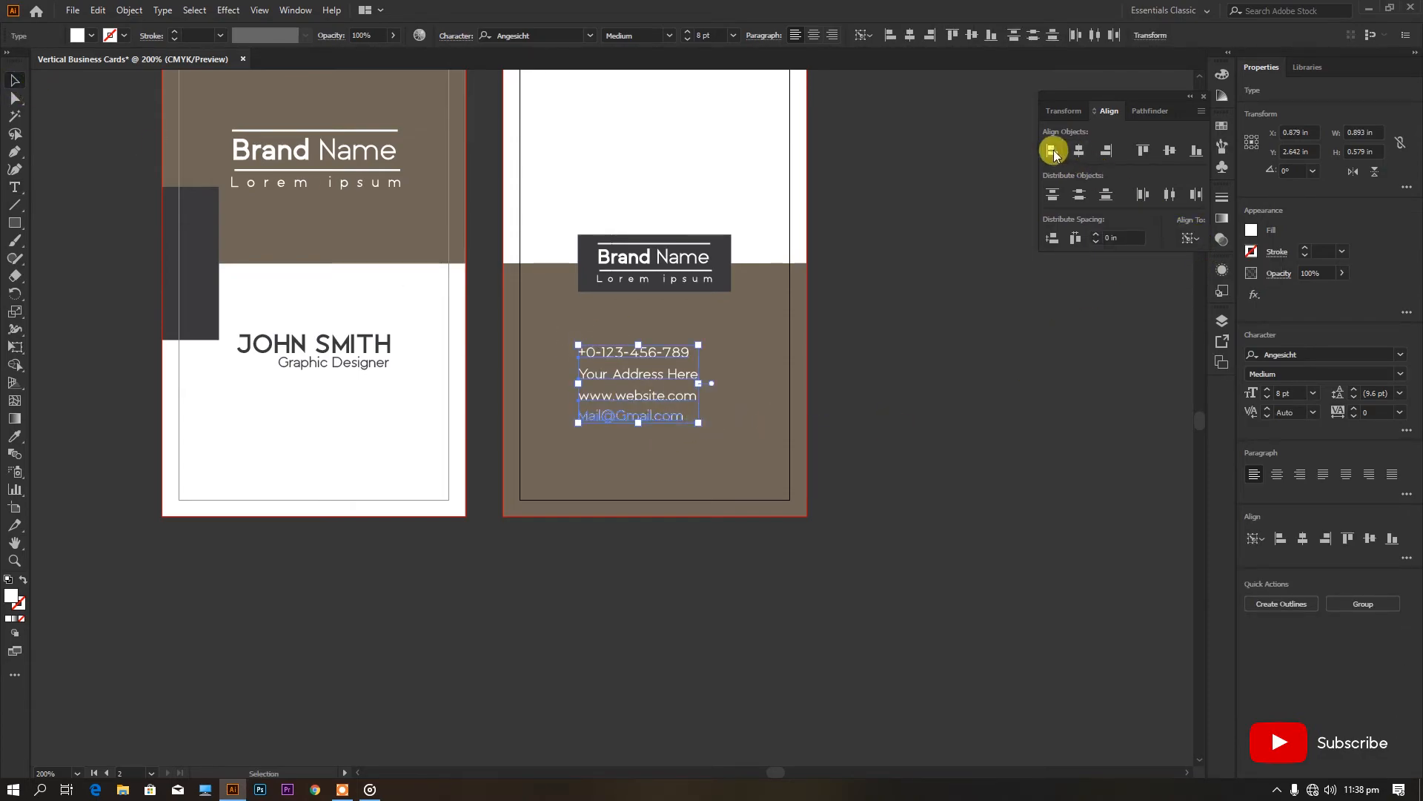
{"action": "left_click", "coordinate": [742, 403]}
{"action": "scroll", "coordinate": [646, 417], "scroll_direction": "down", "scroll_amount": 1}
{"action": "scroll", "coordinate": [647, 417], "scroll_direction": "up", "scroll_amount": 1}
{"action": "left_click", "coordinate": [648, 417]}
{"action": "left_click", "coordinate": [698, 450]}
{"action": "scroll", "coordinate": [638, 448], "scroll_direction": "down", "scroll_amount": 1}
{"action": "scroll", "coordinate": [638, 449], "scroll_direction": "down", "scroll_amount": 2}
{"action": "scroll", "coordinate": [655, 448], "scroll_direction": "up", "scroll_amount": 2}
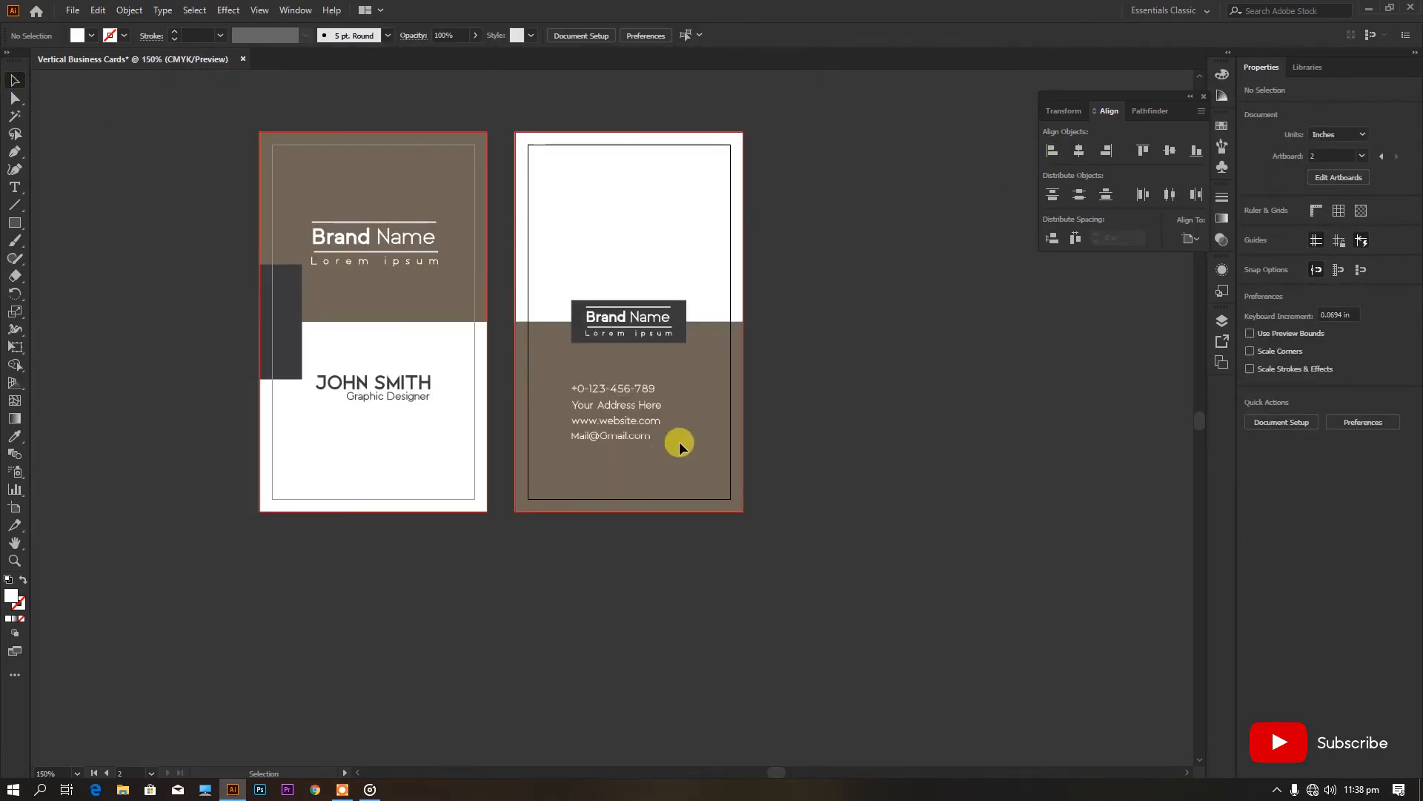
Step: Draw a 45° line about 0.81 in wide and high on the second card's white half and give it a dark gray stroke
{"action": "left_click", "coordinate": [20, 207]}
{"action": "left_click", "coordinate": [637, 161]}
{"action": "left_click", "coordinate": [741, 435]}
{"action": "left_click_drag", "start_coordinate": [648, 164], "coordinate": [565, 243]}
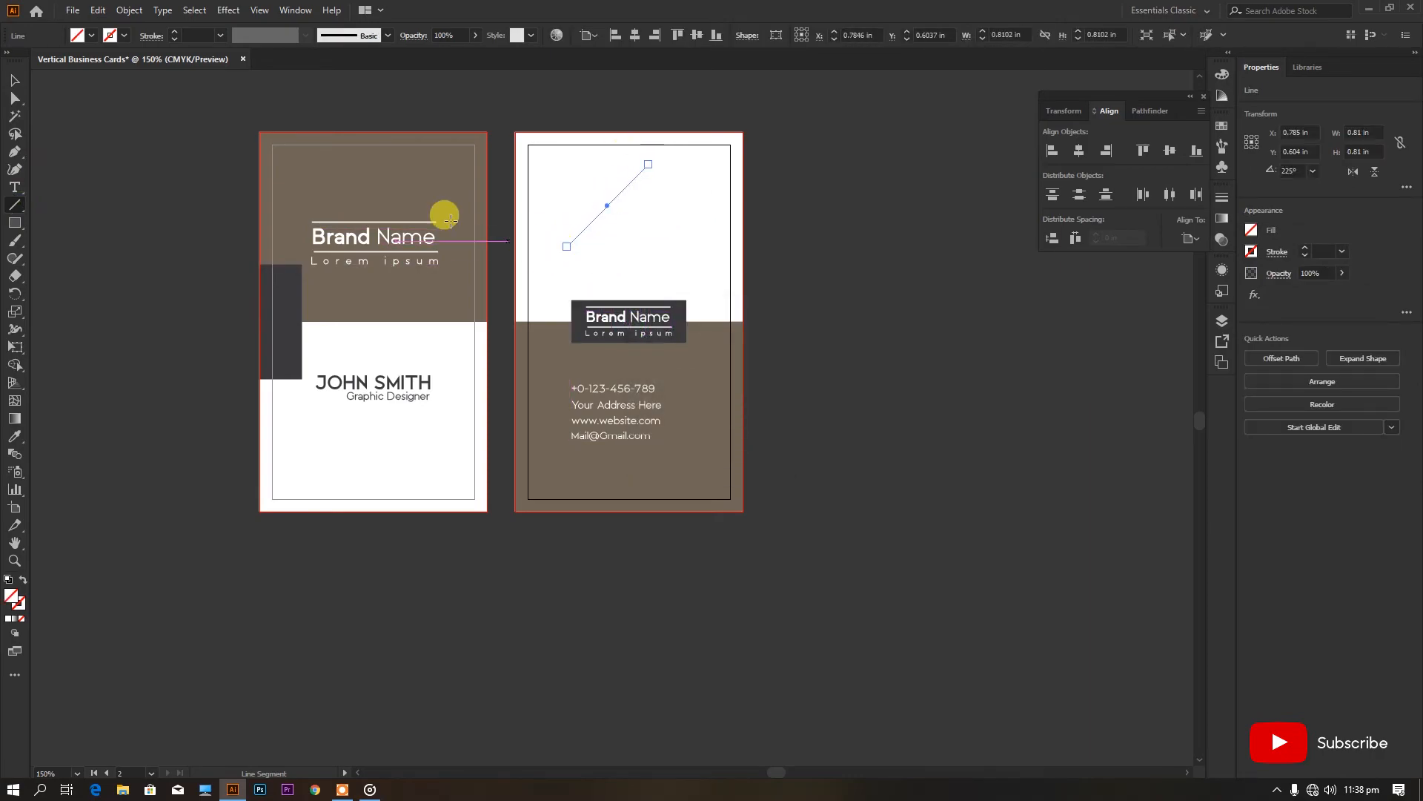
{"action": "left_click", "coordinate": [1251, 251]}
{"action": "left_click", "coordinate": [1104, 341]}
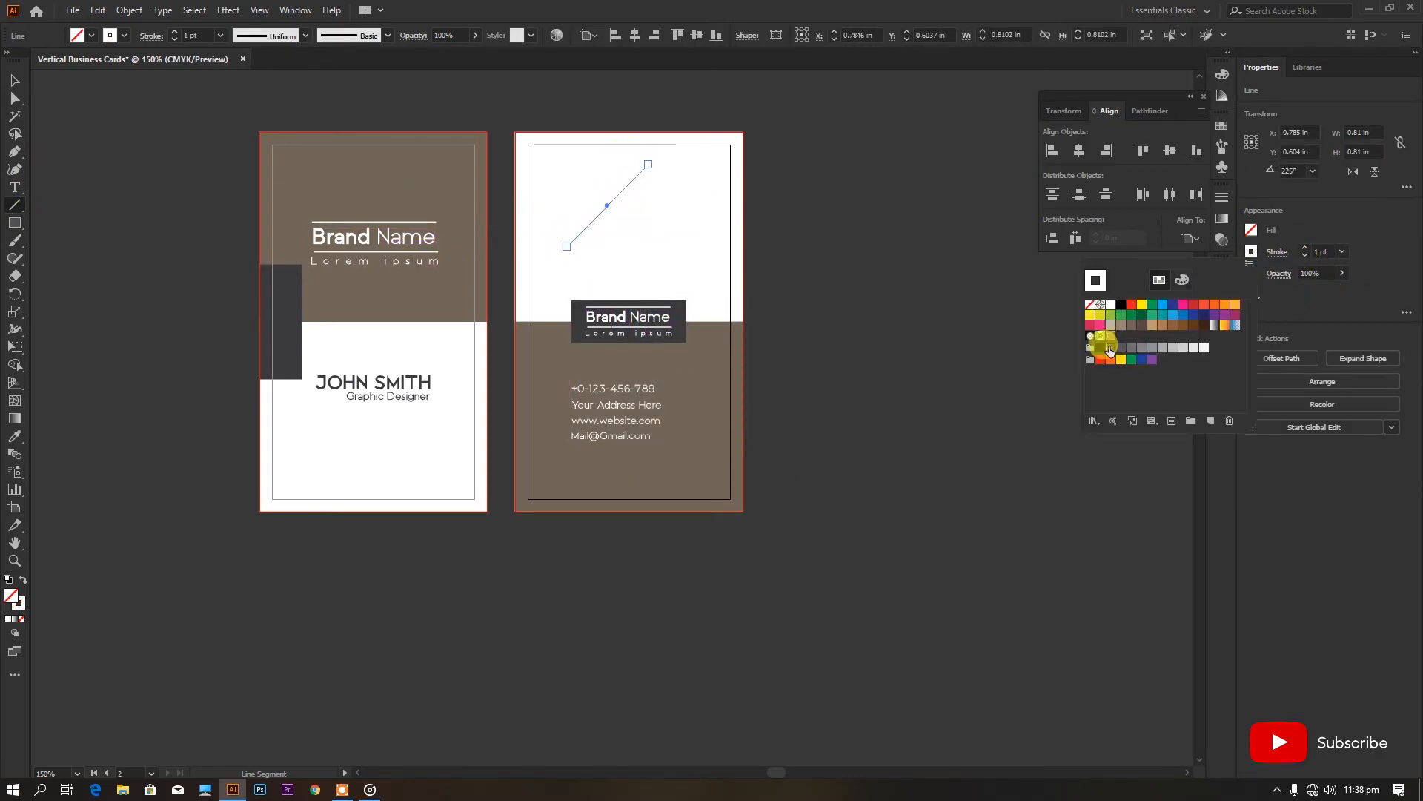
{"action": "left_click", "coordinate": [1274, 267]}
Step: Duplicate the diagonal line at even spacing into four parallel lines and group them
{"action": "left_click", "coordinate": [15, 83]}
{"action": "left_click_drag", "start_coordinate": [608, 224], "coordinate": [609, 224]}
{"action": "key", "text": "ctrl+d"}
{"action": "left_click_drag", "start_coordinate": [675, 264], "coordinate": [630, 182]}
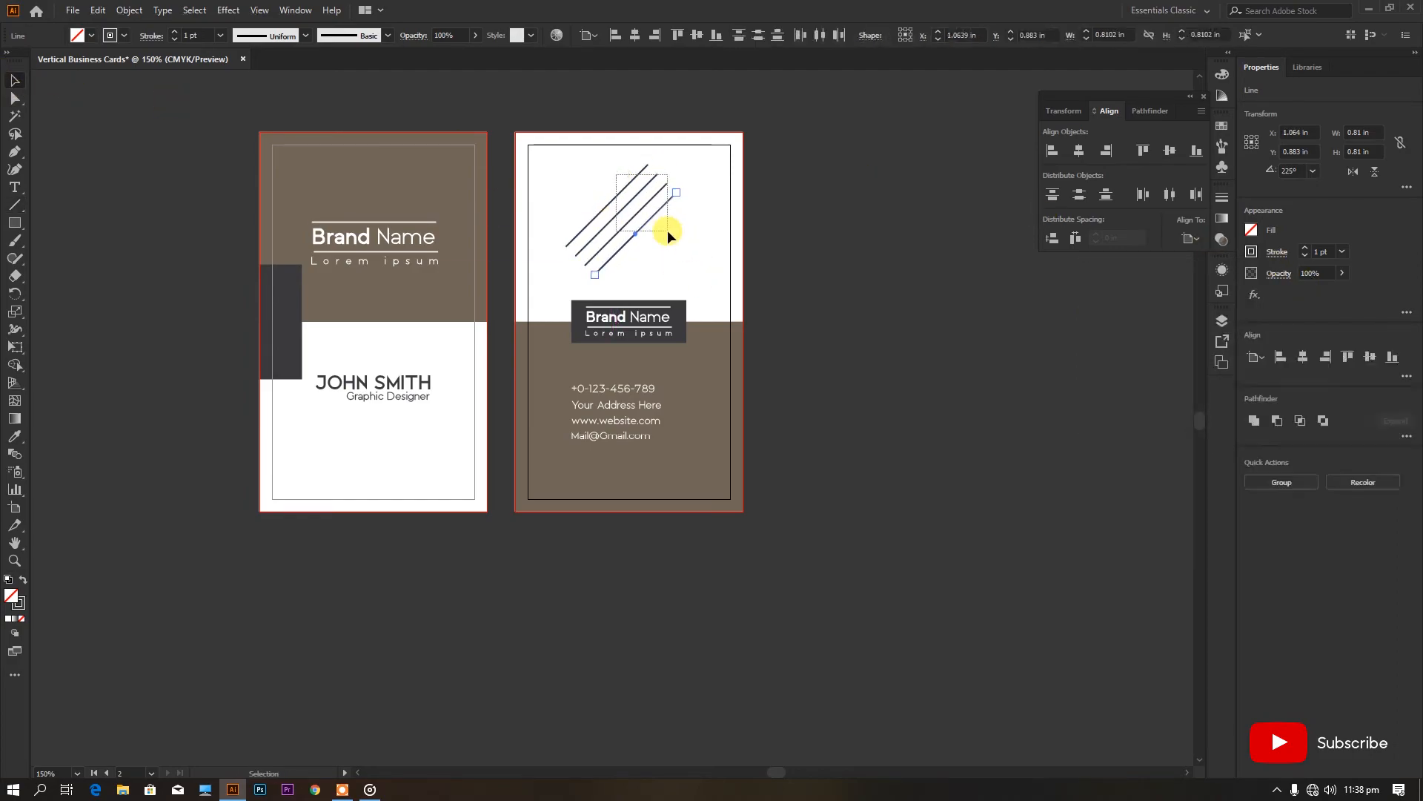
{"action": "left_click", "coordinate": [1281, 482]}
Step: Paste a copy of the line group in place and rotate it 90° to form a crosshatch
{"action": "left_click", "coordinate": [72, 11]}
{"action": "mouse_move", "coordinate": [96, 10]}
{"action": "left_click", "coordinate": [127, 82]}
{"action": "left_click", "coordinate": [99, 10]}
{"action": "left_click", "coordinate": [132, 112]}
{"action": "left_click_drag", "start_coordinate": [657, 162], "coordinate": [691, 244]}
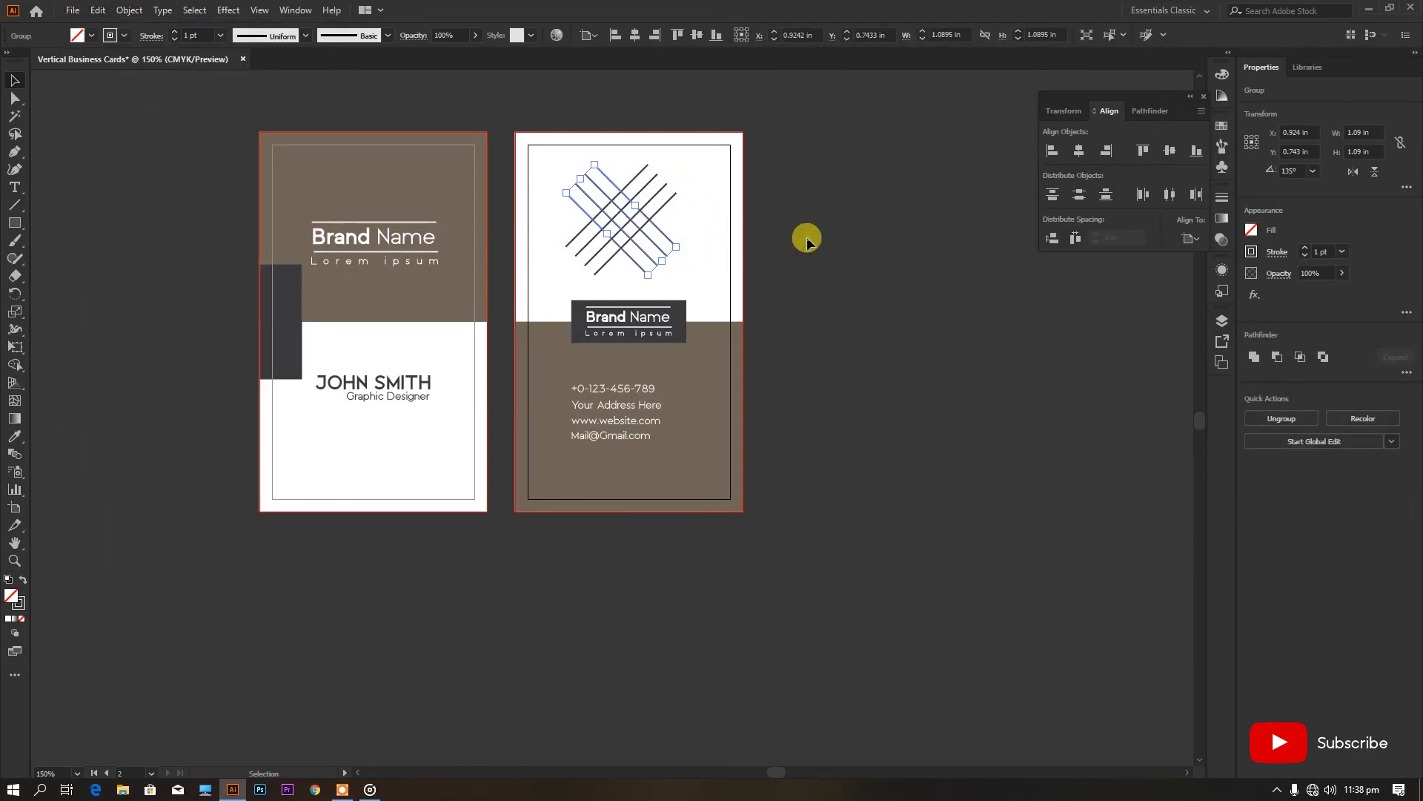
{"action": "left_click", "coordinate": [811, 235]}
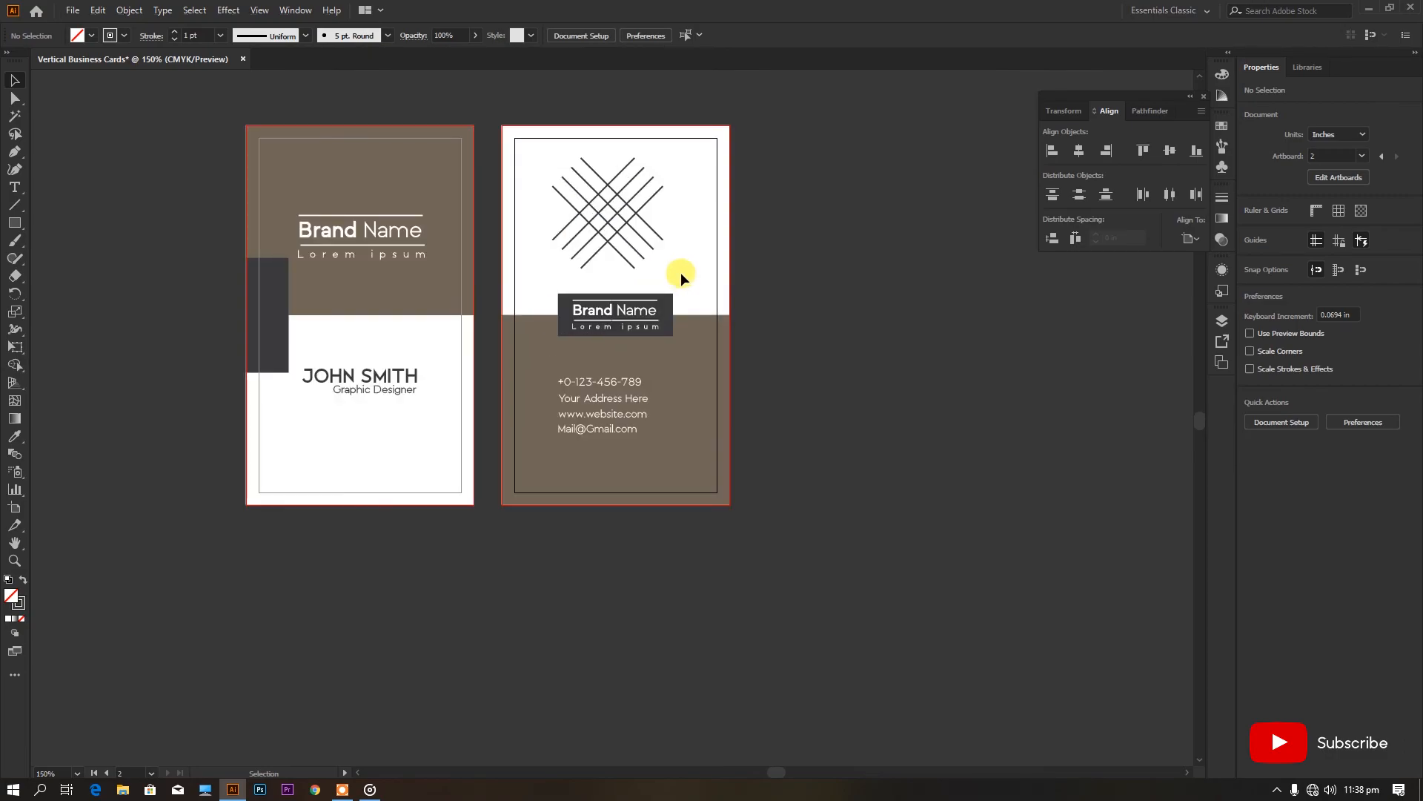
Step: Group the four contact lines and center the group horizontally on the second card
{"action": "scroll", "coordinate": [681, 273], "scroll_direction": "down", "scroll_amount": 2}
{"action": "scroll", "coordinate": [676, 271], "scroll_direction": "down", "scroll_amount": 1}
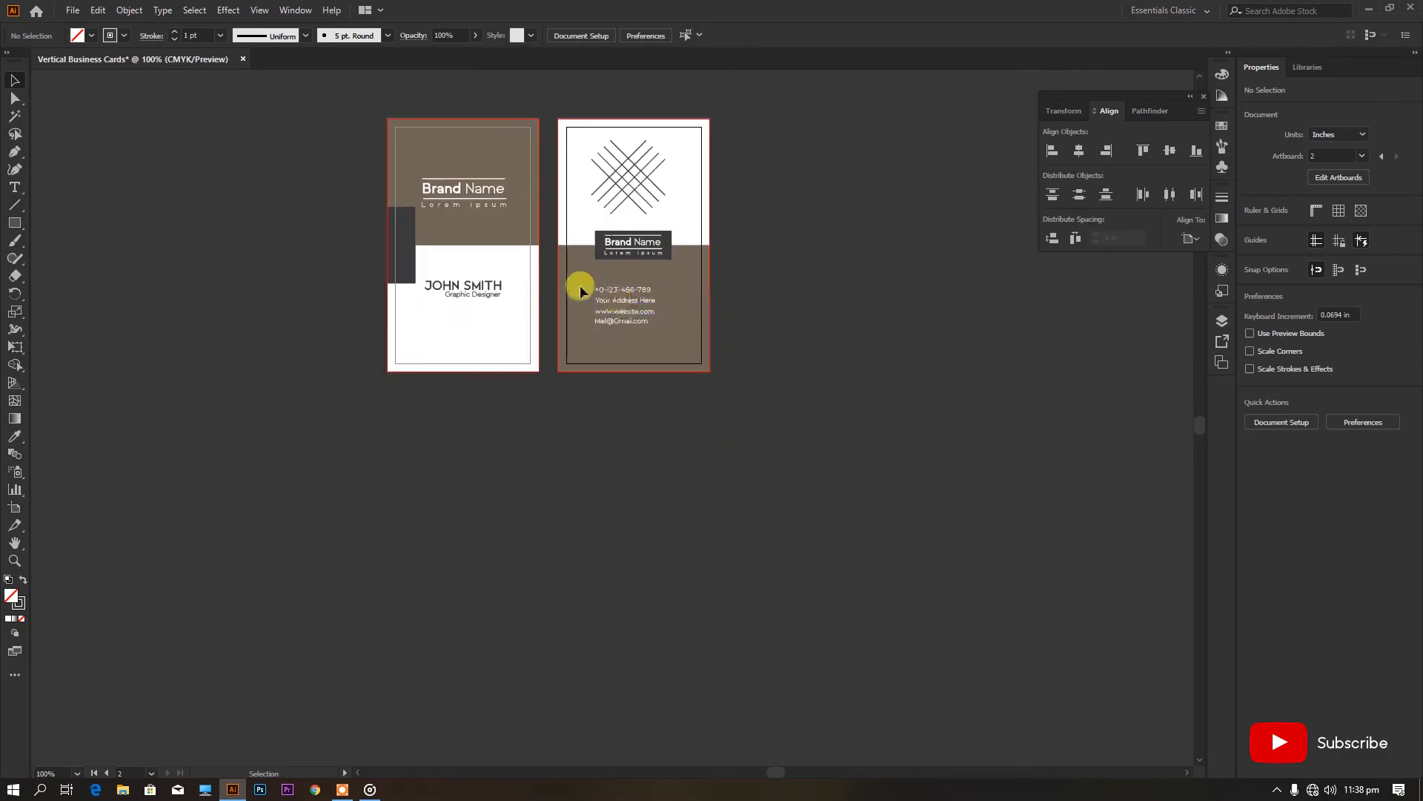
{"action": "left_click", "coordinate": [651, 325]}
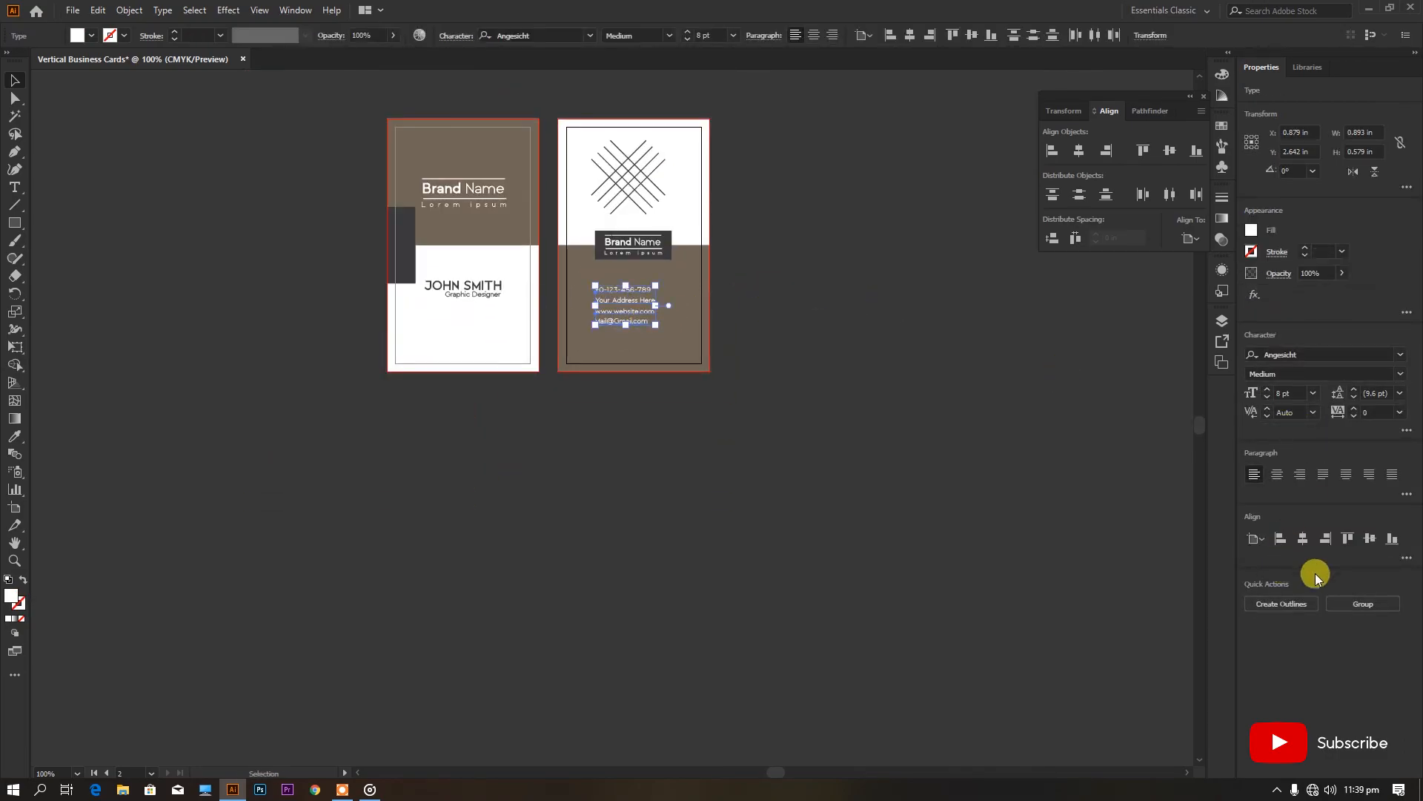
{"action": "left_click", "coordinate": [1343, 604]}
{"action": "left_click", "coordinate": [1079, 150]}
{"action": "left_click", "coordinate": [827, 296]}
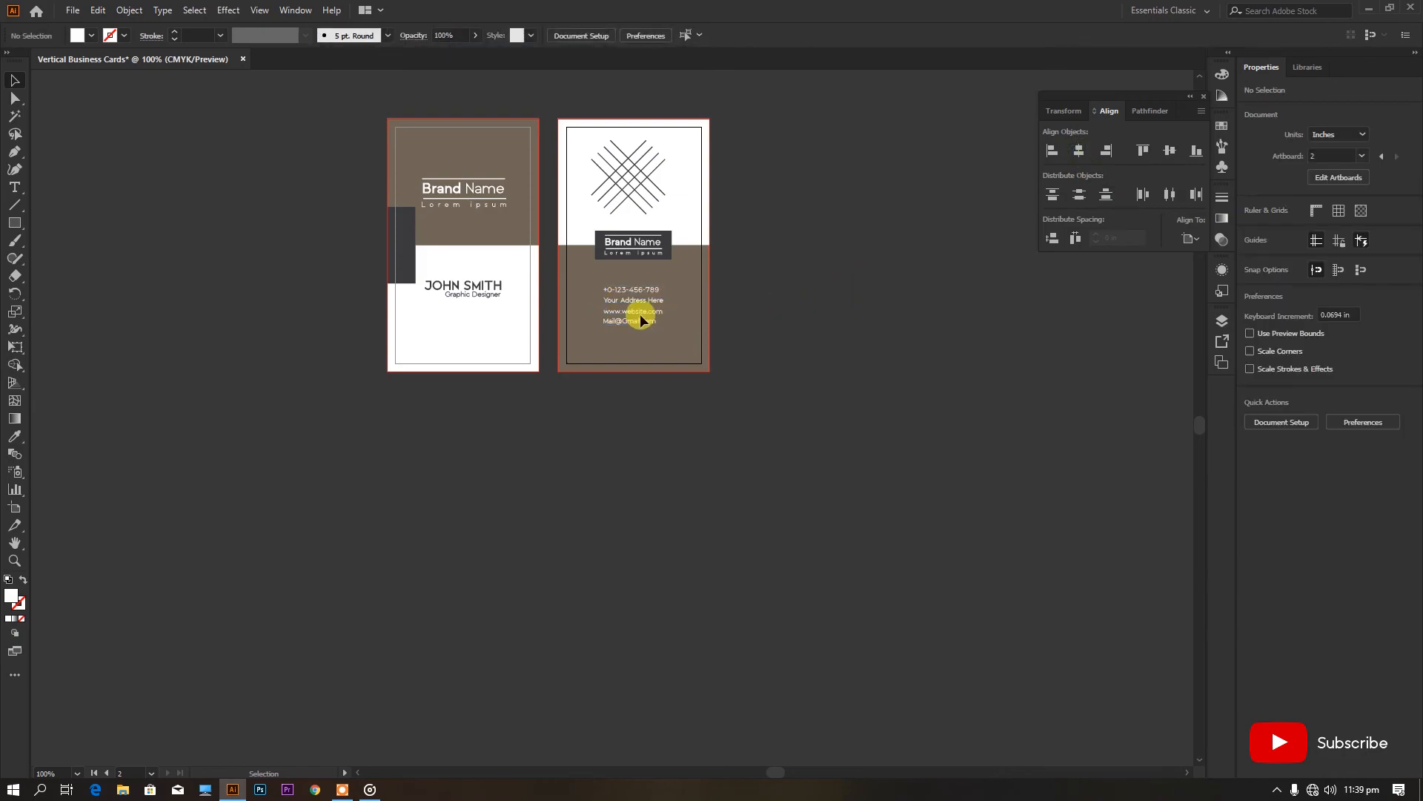
Step: Scale the contact group up from its center to about 1.14 in wide, matching the dark rectangle's width
{"action": "left_click", "coordinate": [656, 326]}
{"action": "left_click_drag", "start_coordinate": [664, 325], "coordinate": [675, 335]}
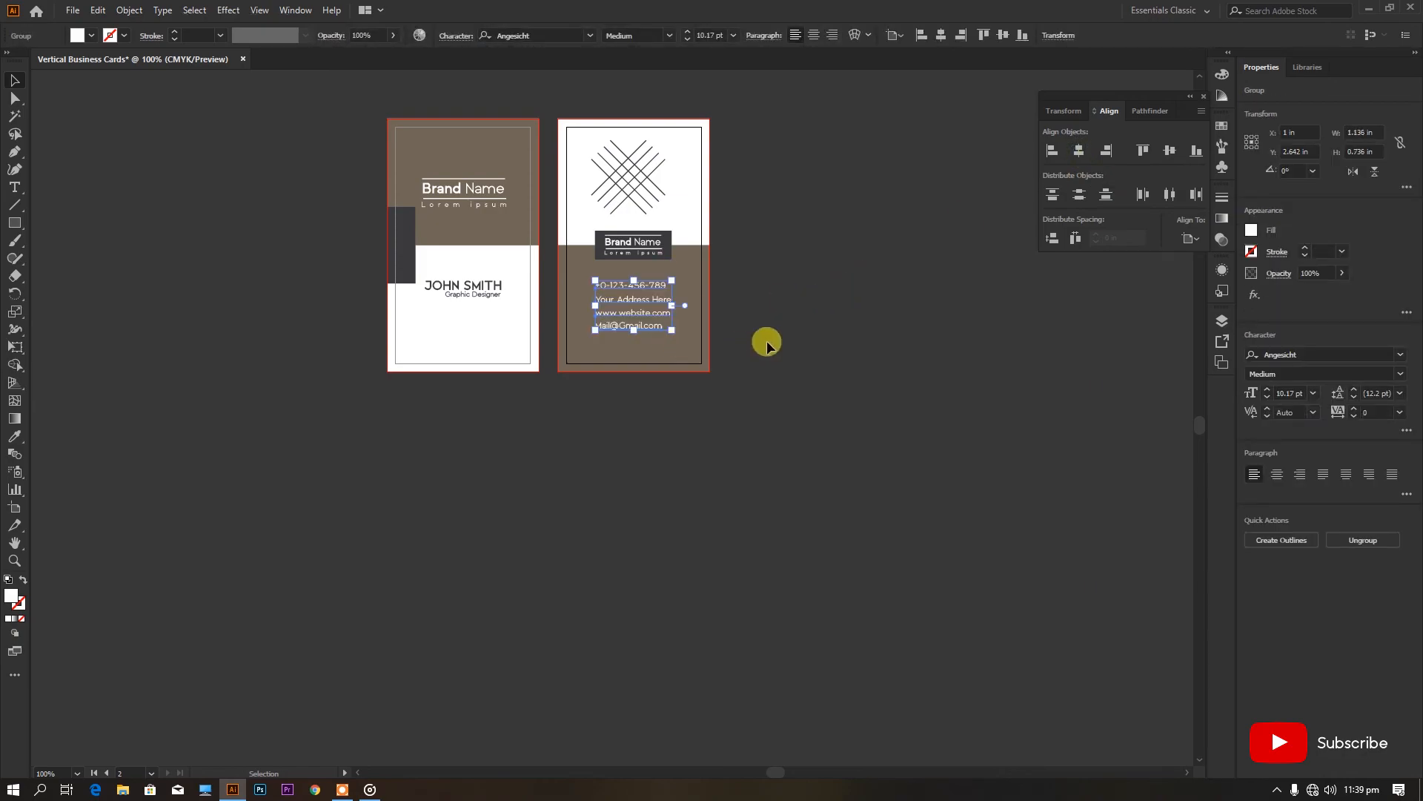
{"action": "left_click", "coordinate": [768, 343]}
{"action": "scroll", "coordinate": [768, 342], "scroll_direction": "down", "scroll_amount": 1}
{"action": "scroll", "coordinate": [660, 408], "scroll_direction": "up", "scroll_amount": 3}
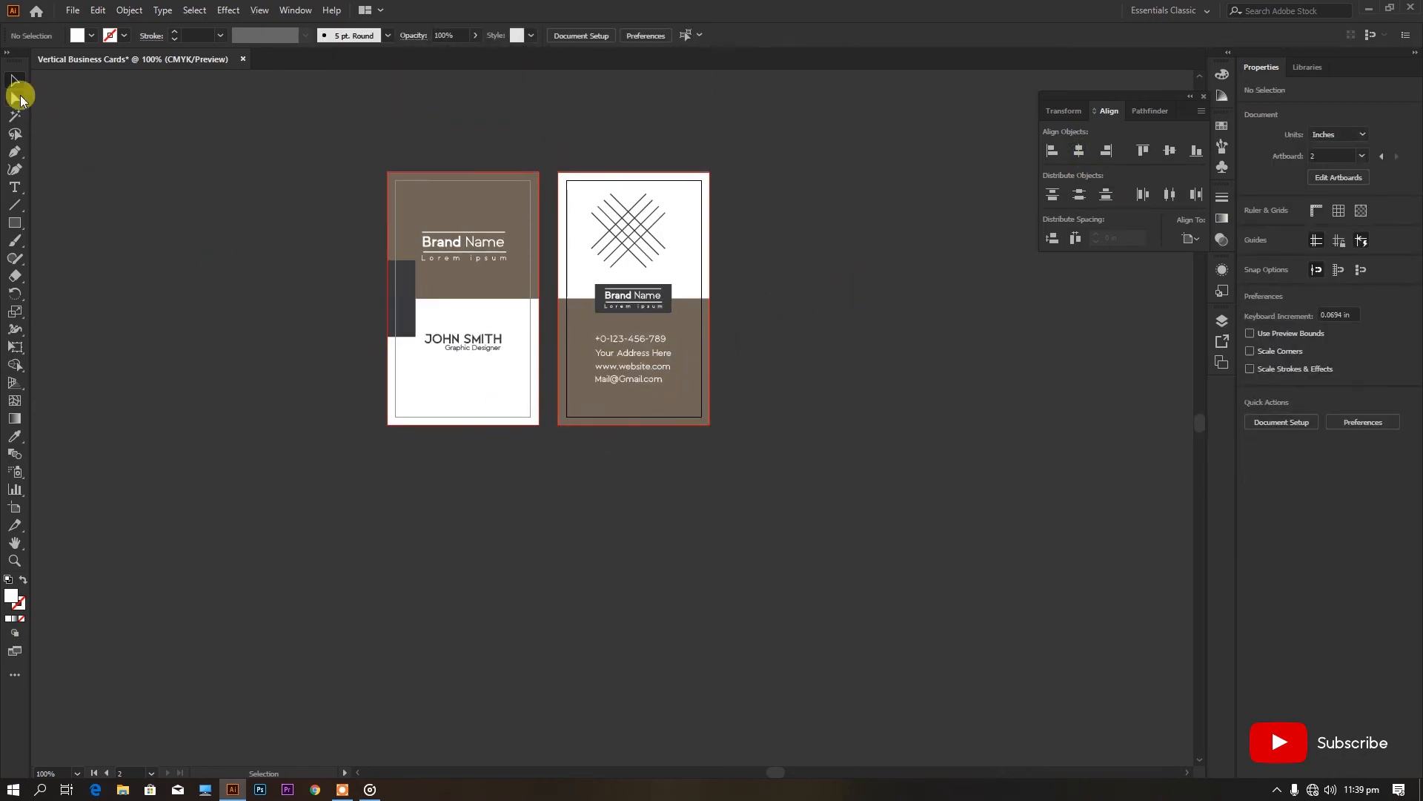